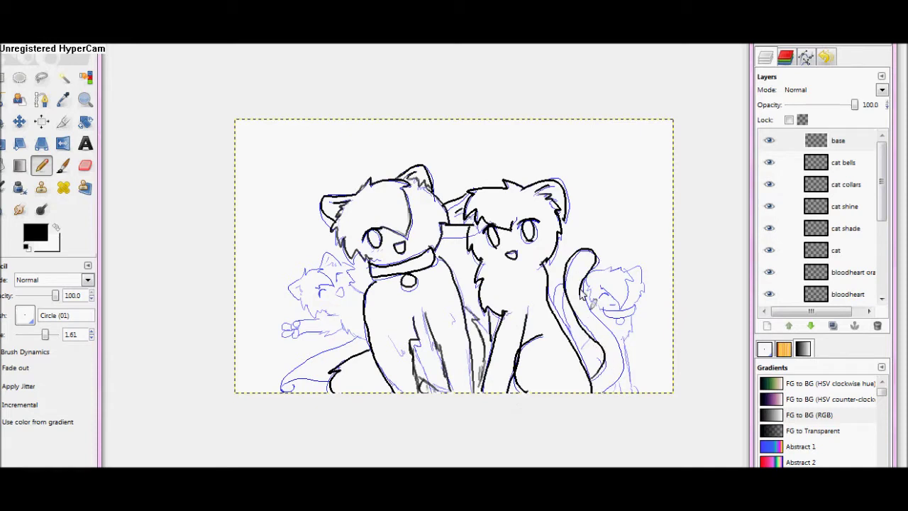
# Step: Ink the two small kittens and the curled tail over the blue sketch with the black Pencil on the base layer
pyautogui.moveTo(374, 282); pyautogui.dragTo(370, 354)
pyautogui.moveTo(296, 294); pyautogui.dragTo(307, 305)
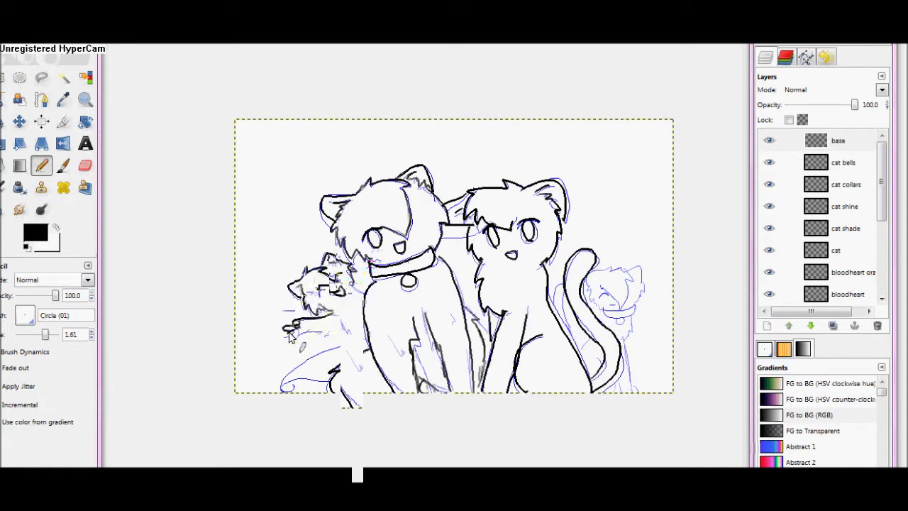
pyautogui.moveTo(348, 328); pyautogui.dragTo(299, 367)
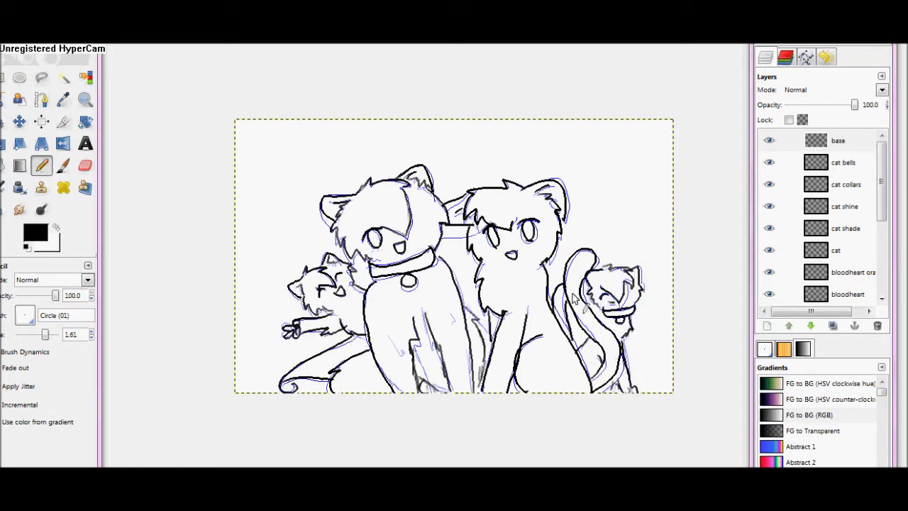
# Step: Hide the sketch layer and ink the right cat's chest fur and the paw markings on the base layer
pyautogui.scroll(-5, 822, 212)
pyautogui.click(769, 272)
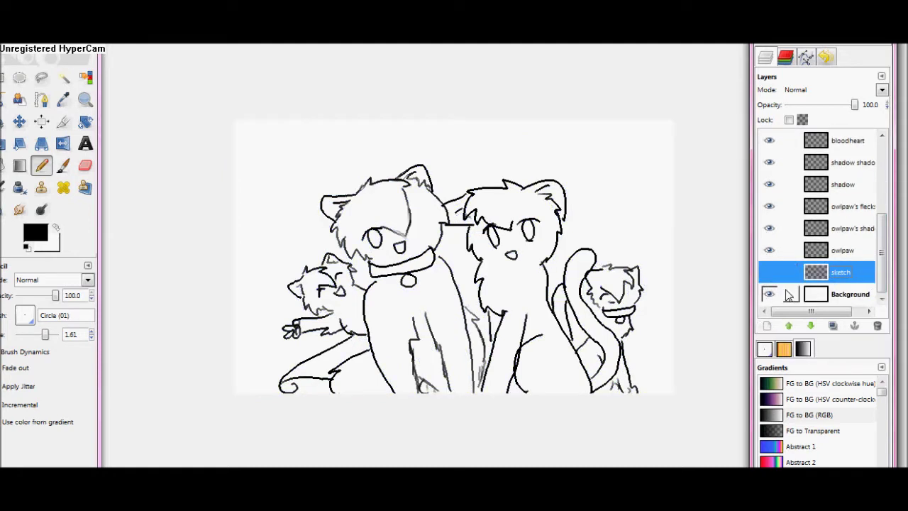
pyautogui.moveTo(881, 250); pyautogui.dragTo(885, 176)
pyautogui.click(840, 140)
pyautogui.click(480, 305)
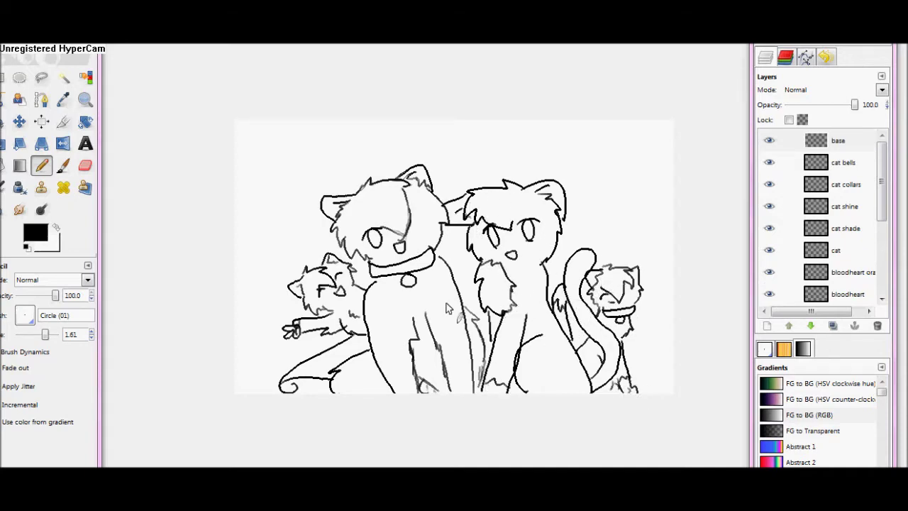
pyautogui.click(266, 447)
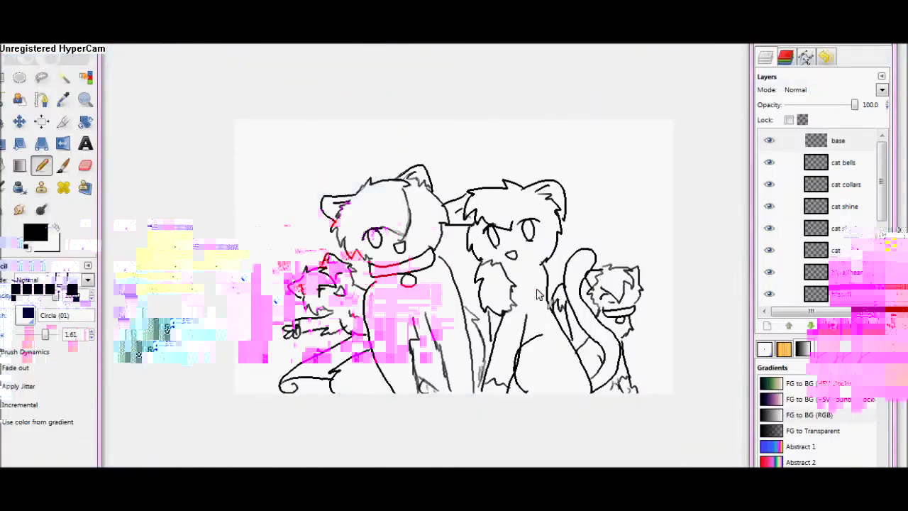
# Step: Block in the large left cat on the cat layer with dark red 760e03, using the paintbrush at scale 10
pyautogui.click(836, 249)
pyautogui.click(63, 166)
pyautogui.click(35, 233)
pyautogui.click(262, 237)
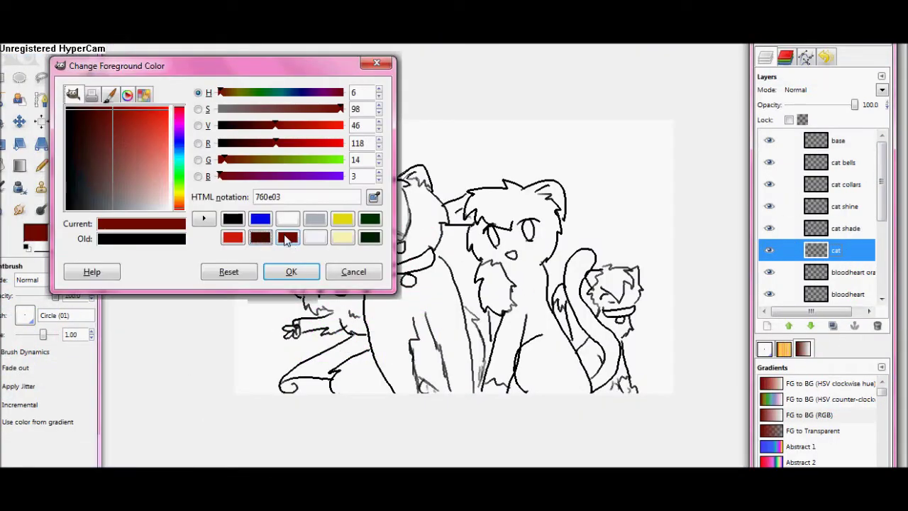
pyautogui.click(290, 271)
pyautogui.click(26, 314)
pyautogui.click(25, 148)
pyautogui.moveTo(43, 334); pyautogui.dragTo(58, 334)
pyautogui.moveTo(359, 224)
pyautogui.mouseDown()
pyautogui.moveTo(407, 336)
pyautogui.moveTo(444, 336)
pyautogui.moveTo(444, 371)
pyautogui.moveTo(410, 200)
pyautogui.moveTo(440, 184)
pyautogui.mouseUp()
# Step: Erase the red just outside the cat's ears, head top and right cheek with the eraser at opacity 67.9 and scale 0.44
pyautogui.click(85, 99)
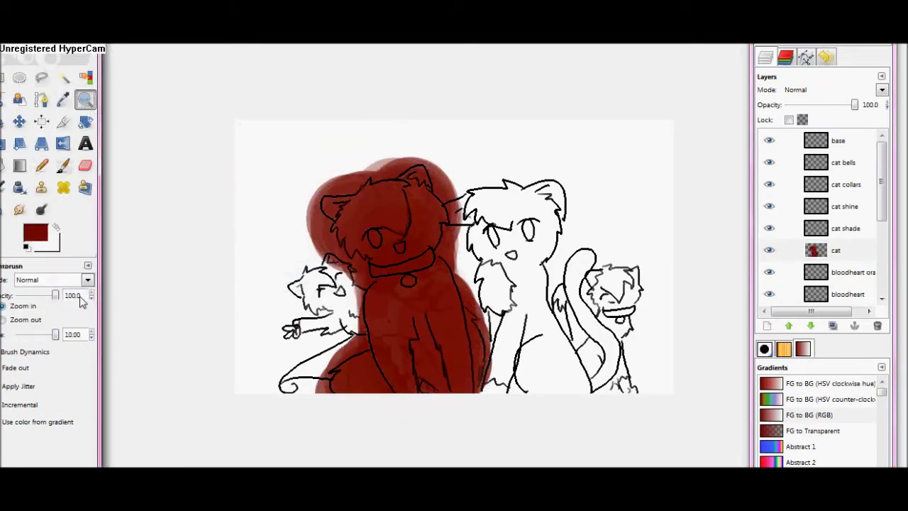
pyautogui.click(395, 301)
pyautogui.click(395, 300)
pyautogui.scroll(2, 395, 301)
pyautogui.hscroll(-1, 395, 301)
pyautogui.click(85, 166)
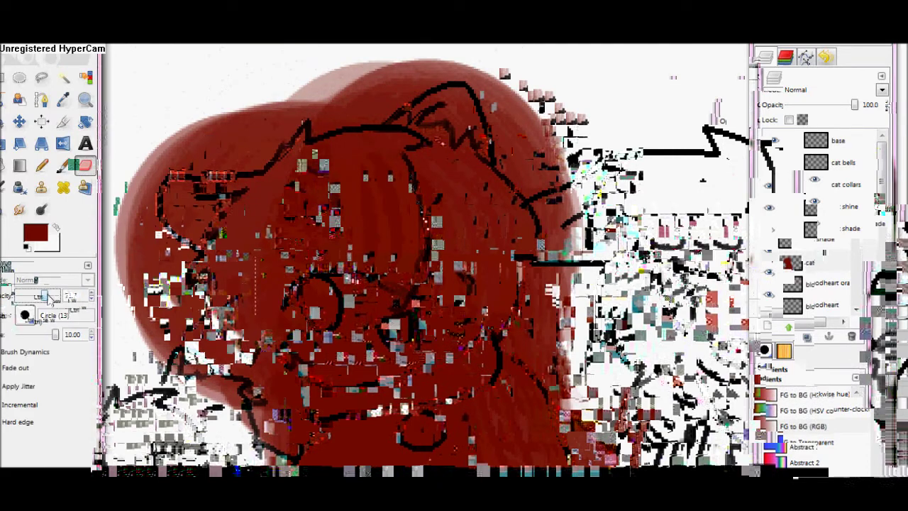
pyautogui.moveTo(44, 334); pyautogui.dragTo(39, 334)
pyautogui.moveTo(165, 202)
pyautogui.mouseDown()
pyautogui.moveTo(192, 170)
pyautogui.moveTo(224, 172)
pyautogui.moveTo(296, 125)
pyautogui.moveTo(314, 133)
pyautogui.moveTo(212, 167)
pyautogui.moveTo(258, 163)
pyautogui.moveTo(318, 112)
pyautogui.moveTo(320, 126)
pyautogui.moveTo(304, 112)
pyautogui.moveTo(365, 104)
pyautogui.moveTo(380, 116)
pyautogui.moveTo(368, 115)
pyautogui.moveTo(459, 71)
pyautogui.moveTo(445, 80)
pyautogui.moveTo(483, 93)
pyautogui.moveTo(527, 192)
pyautogui.moveTo(509, 264)
pyautogui.mouseUp()
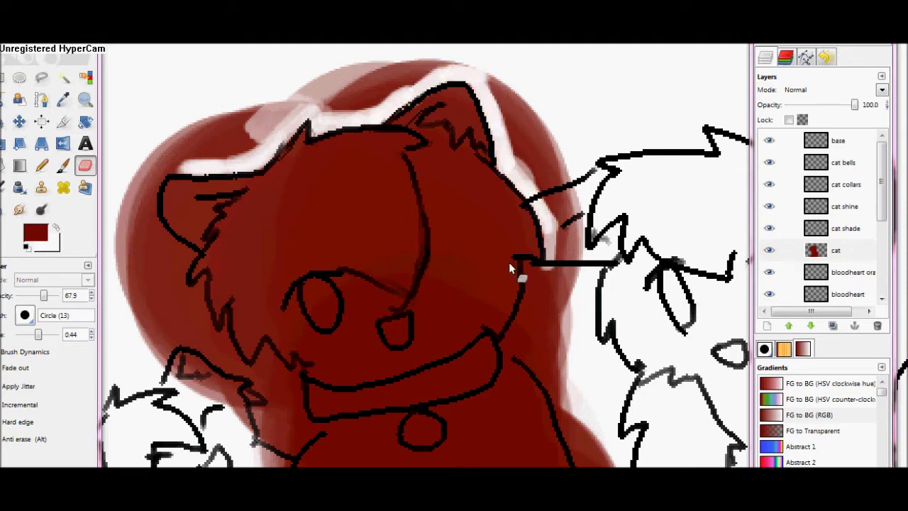
pyautogui.moveTo(533, 292)
pyautogui.mouseDown()
pyautogui.moveTo(549, 269)
pyautogui.moveTo(511, 347)
pyautogui.mouseUp()
pyautogui.click(18, 44)
pyautogui.click(35, 54)
pyautogui.click(63, 165)
pyautogui.click(28, 248)
pyautogui.moveTo(55, 334); pyautogui.dragTo(42, 334)
pyautogui.click(534, 293)
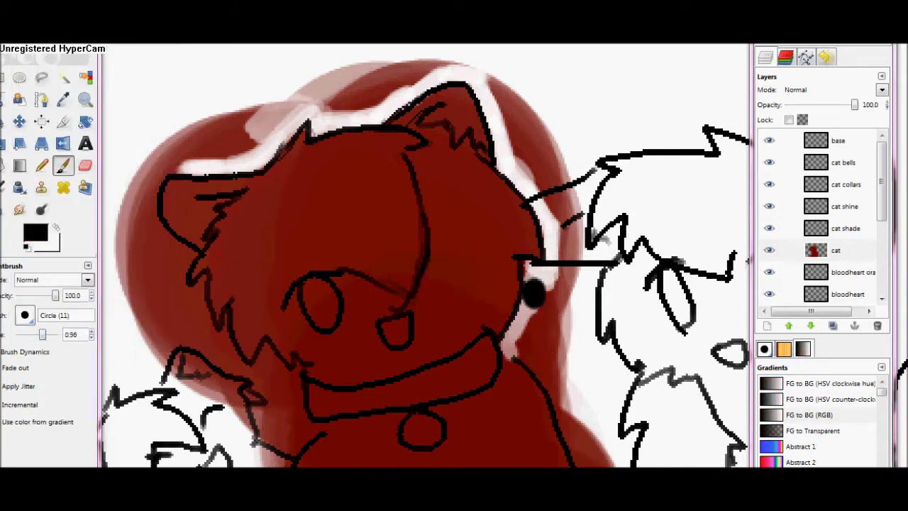
pyautogui.click(19, 44)
pyautogui.hotkey('alt', 'e')
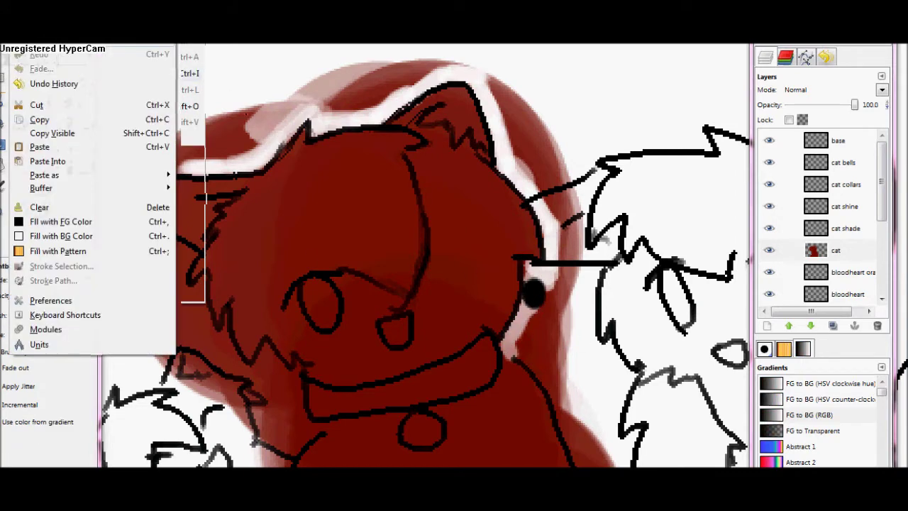
pyautogui.click(38, 45)
# Step: Erase the red overspill between the red cat's neck and shoulder and the neighbouring cat, using the eraser at opacity 100 and scale 1.24
pyautogui.click(85, 165)
pyautogui.moveTo(530, 272)
pyautogui.mouseDown()
pyautogui.moveTo(507, 347)
pyautogui.moveTo(575, 272)
pyautogui.moveTo(532, 342)
pyautogui.mouseUp()
pyautogui.moveTo(39, 336); pyautogui.dragTo(44, 334)
pyautogui.scroll(-3, 525, 213)
pyautogui.moveTo(536, 176)
pyautogui.mouseDown()
pyautogui.moveTo(533, 199)
pyautogui.moveTo(518, 205)
pyautogui.moveTo(589, 291)
pyautogui.mouseUp()
pyautogui.moveTo(74, 308); pyautogui.dragTo(78, 308)
pyautogui.moveTo(556, 212)
pyautogui.mouseDown()
pyautogui.moveTo(556, 191)
pyautogui.moveTo(577, 178)
pyautogui.mouseUp()
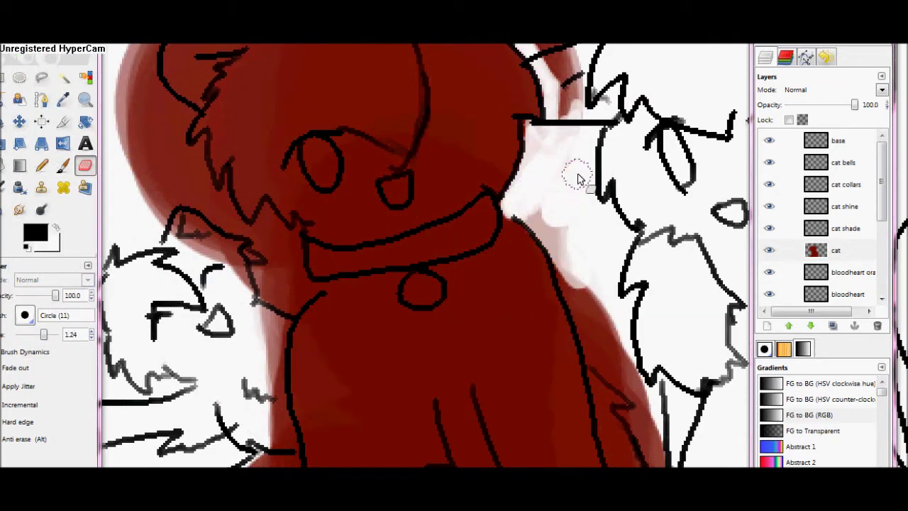
pyautogui.moveTo(565, 209)
pyautogui.mouseDown()
pyautogui.moveTo(585, 304)
pyautogui.moveTo(596, 312)
pyautogui.moveTo(574, 104)
pyautogui.mouseUp()
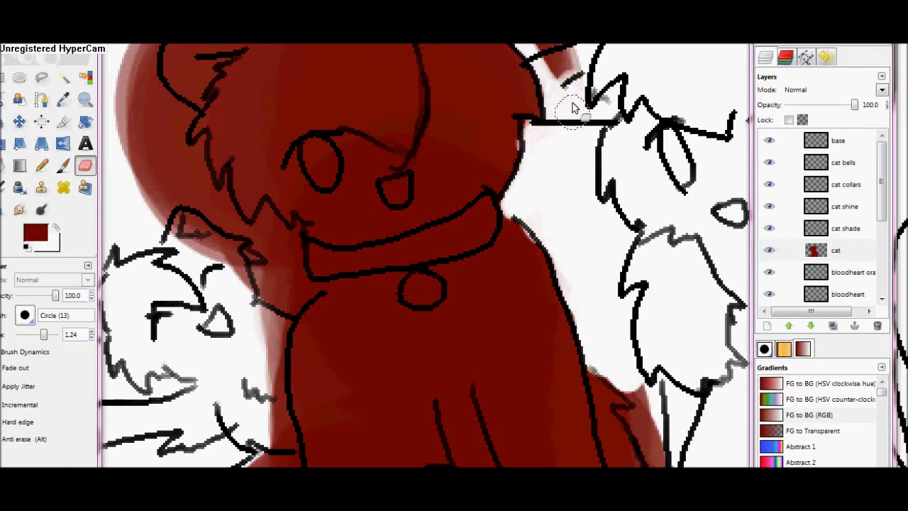
# Step: Erase the red outside the cat's right hip and its left side and haunch, reducing the eraser to scale 0.34 for the edges
pyautogui.moveTo(65, 297); pyautogui.dragTo(56, 299)
pyautogui.scroll(-3, 432, 316)
pyautogui.moveTo(641, 232)
pyautogui.mouseDown()
pyautogui.moveTo(675, 334)
pyautogui.moveTo(654, 454)
pyautogui.moveTo(674, 344)
pyautogui.moveTo(669, 361)
pyautogui.moveTo(656, 285)
pyautogui.moveTo(662, 404)
pyautogui.mouseUp()
pyautogui.moveTo(43, 334); pyautogui.dragTo(37, 334)
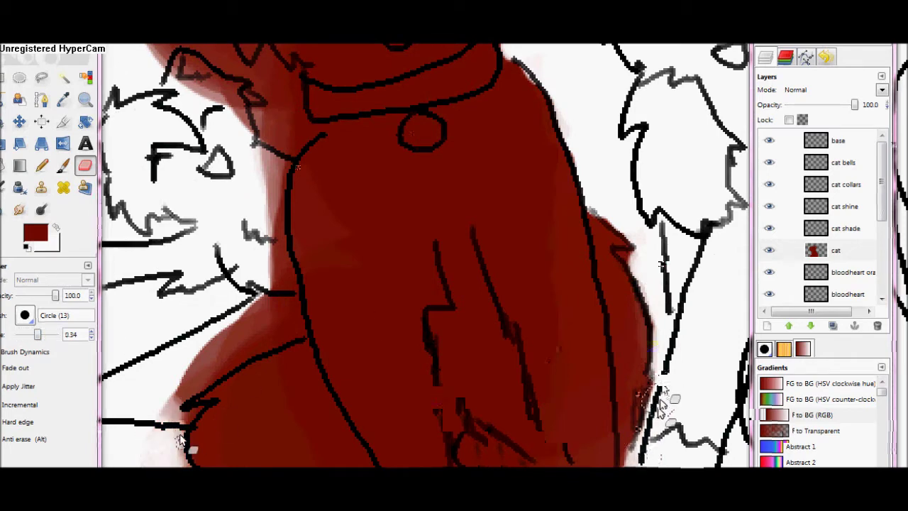
pyautogui.moveTo(184, 402)
pyautogui.mouseDown()
pyautogui.moveTo(292, 297)
pyautogui.moveTo(275, 190)
pyautogui.mouseUp()
pyautogui.moveTo(288, 158)
pyautogui.mouseDown()
pyautogui.moveTo(298, 84)
pyautogui.moveTo(276, 65)
pyautogui.moveTo(249, 79)
pyautogui.moveTo(297, 114)
pyautogui.moveTo(259, 74)
pyautogui.moveTo(295, 94)
pyautogui.moveTo(294, 149)
pyautogui.moveTo(272, 198)
pyautogui.moveTo(296, 319)
pyautogui.moveTo(184, 417)
pyautogui.mouseUp()
# Step: Erase the red from the cat's eye and mouth and trim it along the left ear and cheek fur
pyautogui.scroll(2, 186, 414)
pyautogui.scroll(4, 425, 256)
pyautogui.moveTo(311, 255)
pyautogui.mouseDown()
pyautogui.moveTo(320, 261)
pyautogui.moveTo(319, 279)
pyautogui.mouseUp()
pyautogui.moveTo(390, 298); pyautogui.dragTo(395, 310)
pyautogui.moveTo(190, 185)
pyautogui.mouseDown()
pyautogui.moveTo(298, 92)
pyautogui.moveTo(169, 204)
pyautogui.mouseUp()
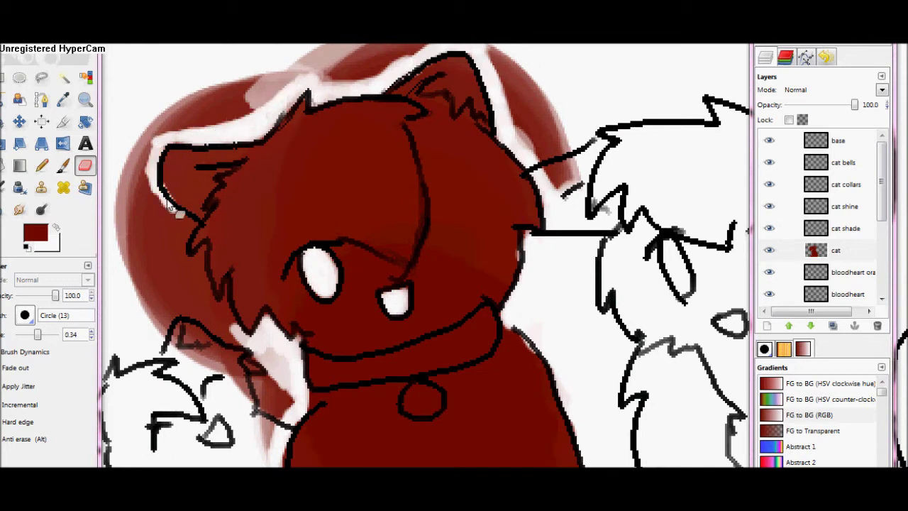
pyautogui.moveTo(225, 319); pyautogui.dragTo(243, 337)
# Step: Clear all remaining red around the cat's head with the eraser at scale 2.38
pyautogui.moveTo(37, 334); pyautogui.dragTo(48, 334)
pyautogui.moveTo(266, 429)
pyautogui.mouseDown()
pyautogui.moveTo(260, 387)
pyautogui.moveTo(223, 370)
pyautogui.moveTo(152, 255)
pyautogui.moveTo(193, 300)
pyautogui.moveTo(127, 148)
pyautogui.moveTo(288, 75)
pyautogui.mouseUp()
pyautogui.scroll(1, 631, 138)
pyautogui.moveTo(335, 141)
pyautogui.mouseDown()
pyautogui.moveTo(382, 129)
pyautogui.moveTo(560, 258)
pyautogui.moveTo(542, 200)
pyautogui.mouseUp()
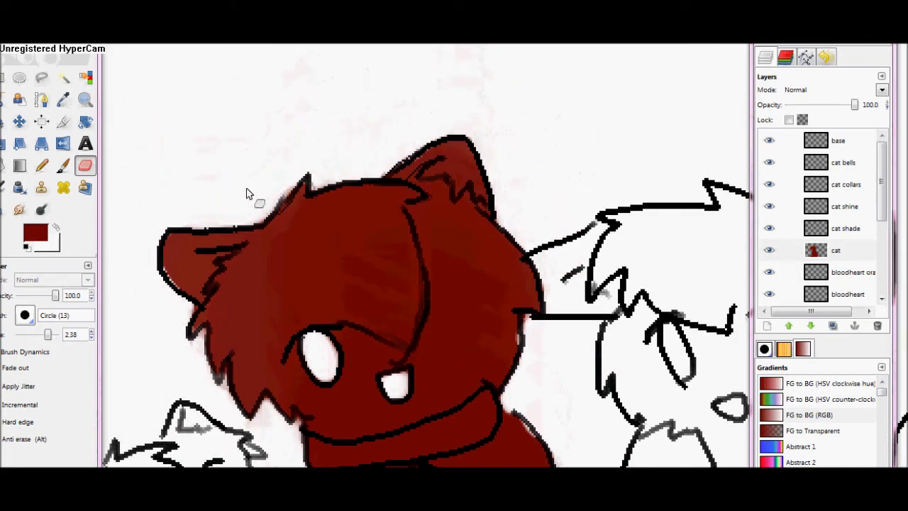
# Step: Erase the red from the collar and bell, and trim the fur tuft at the right hip with the eraser at scale 0.34
pyautogui.scroll(-5, 508, 191)
pyautogui.moveTo(48, 334); pyautogui.dragTo(43, 334)
pyautogui.moveTo(417, 131); pyautogui.dragTo(427, 132)
pyautogui.moveTo(326, 103)
pyautogui.mouseDown()
pyautogui.moveTo(259, 96)
pyautogui.moveTo(261, 244)
pyautogui.moveTo(280, 323)
pyautogui.moveTo(491, 225)
pyautogui.moveTo(322, 106)
pyautogui.moveTo(419, 96)
pyautogui.moveTo(388, 101)
pyautogui.mouseUp()
pyautogui.moveTo(44, 334); pyautogui.dragTo(37, 334)
pyautogui.moveTo(631, 260); pyautogui.dragTo(624, 284)
pyautogui.scroll(3, 425, 255)
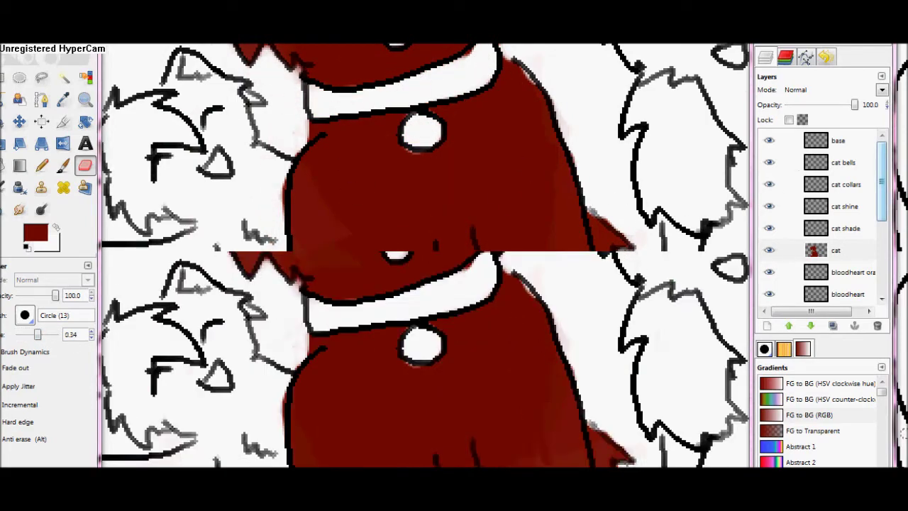
pyautogui.scroll(4, 425, 255)
# Step: Paint darker red shading in the ears, along the fringe and under the collar and bell on the cat shade layer, brush scale 0.26
pyautogui.click(840, 229)
pyautogui.scroll(1, 426, 255)
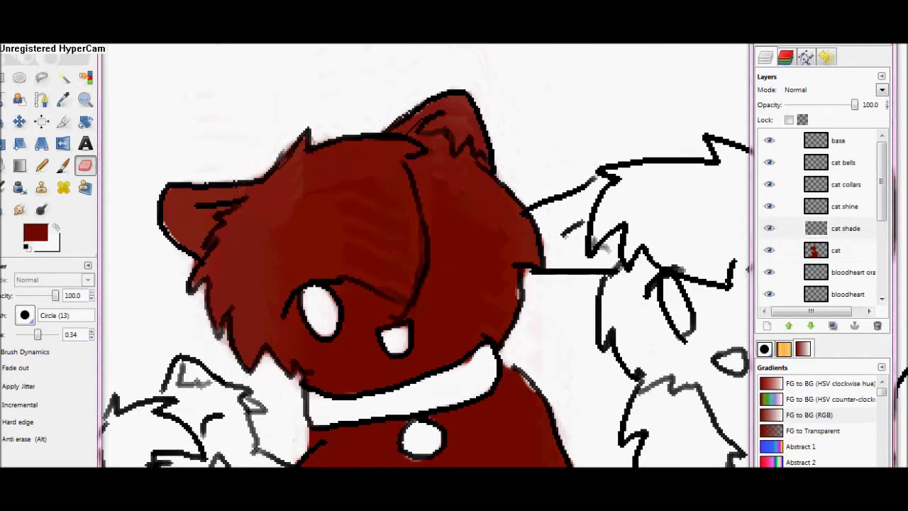
pyautogui.click(63, 166)
pyautogui.click(41, 233)
pyautogui.click(292, 237)
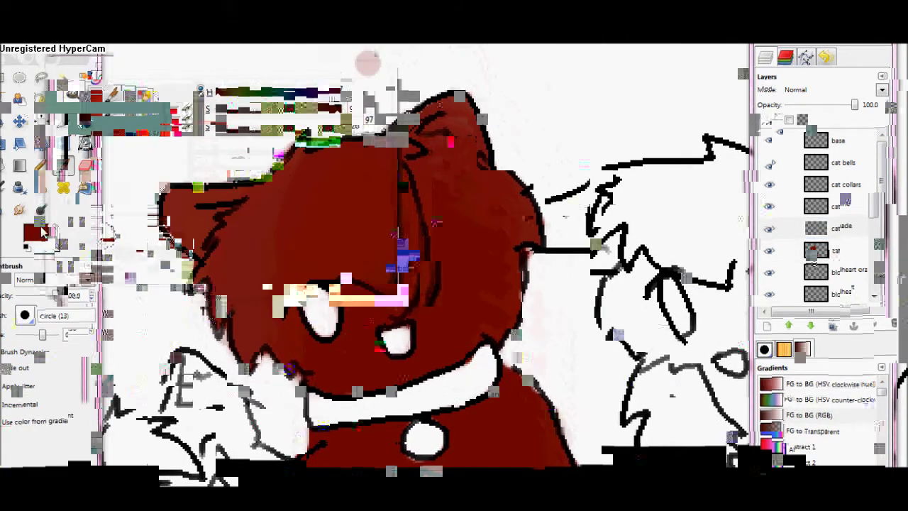
pyautogui.click(291, 272)
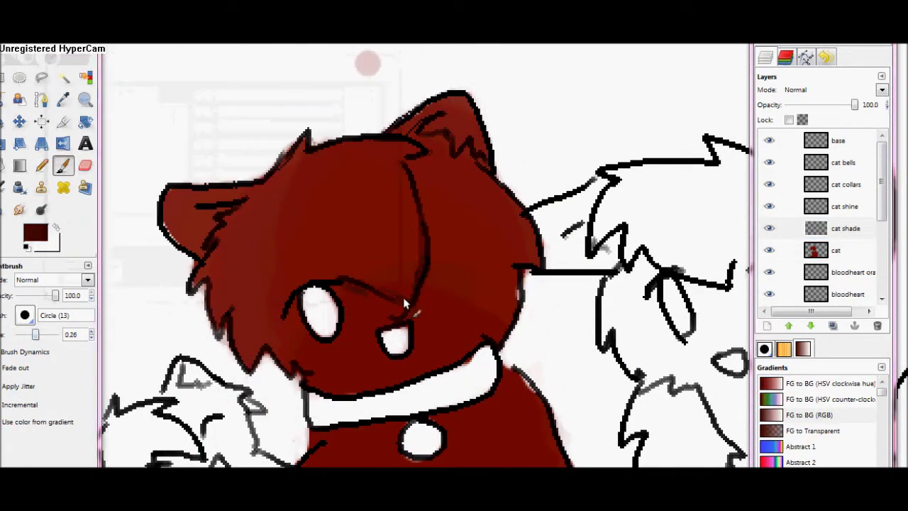
pyautogui.moveTo(213, 220); pyautogui.dragTo(193, 261)
pyautogui.scroll(-5, 395, 197)
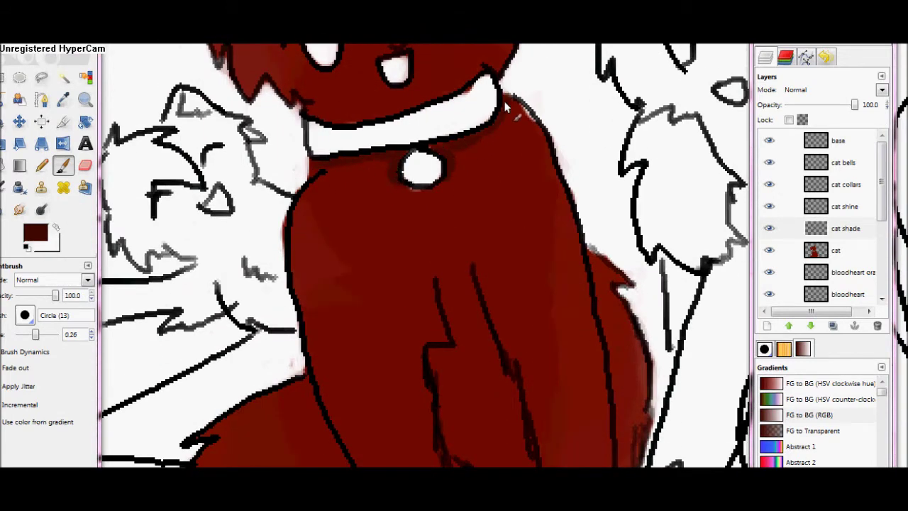
# Step: Erase the stray red spot above the cat's head with the eraser at scale 1.42
pyautogui.scroll(6, 505, 107)
pyautogui.click(85, 165)
pyautogui.click(835, 253)
pyautogui.moveTo(38, 335); pyautogui.dragTo(55, 335)
pyautogui.click(19, 121)
pyautogui.click(364, 125)
pyautogui.hotkey('shift', 'e')
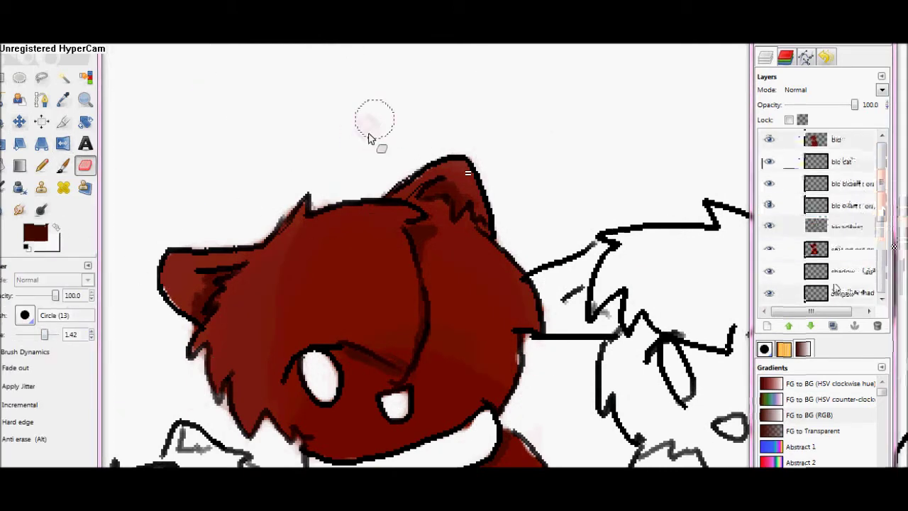
# Step: Shade the area between the cat's front legs on the cat shade layer with a 0.74-scale brush and smudge the shading
pyautogui.scroll(-8, 380, 130)
pyautogui.press('p')
pyautogui.moveTo(42, 336); pyautogui.dragTo(46, 336)
pyautogui.moveTo(442, 328)
pyautogui.mouseDown()
pyautogui.moveTo(479, 454)
pyautogui.moveTo(491, 368)
pyautogui.moveTo(463, 265)
pyautogui.mouseUp()
pyautogui.moveTo(451, 378)
pyautogui.mouseDown()
pyautogui.moveTo(484, 354)
pyautogui.moveTo(468, 457)
pyautogui.mouseUp()
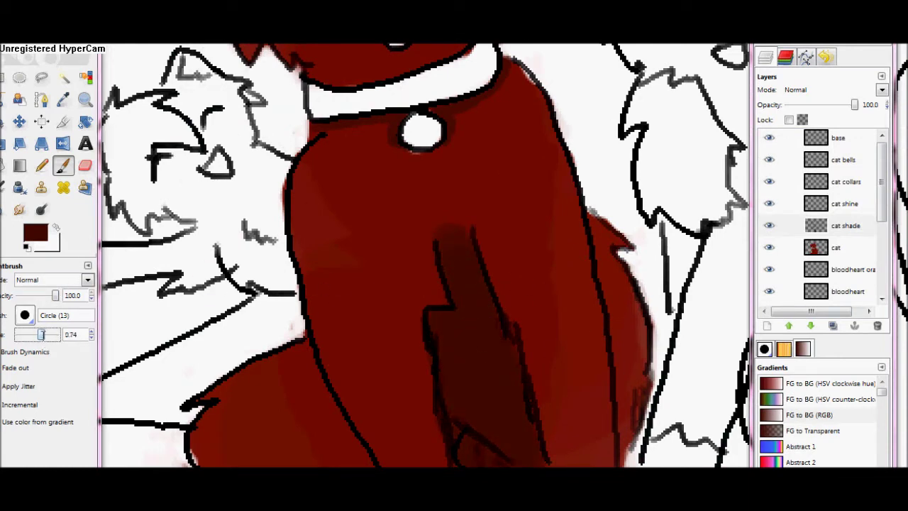
pyautogui.press('s')
pyautogui.scroll(5, 207, 175)
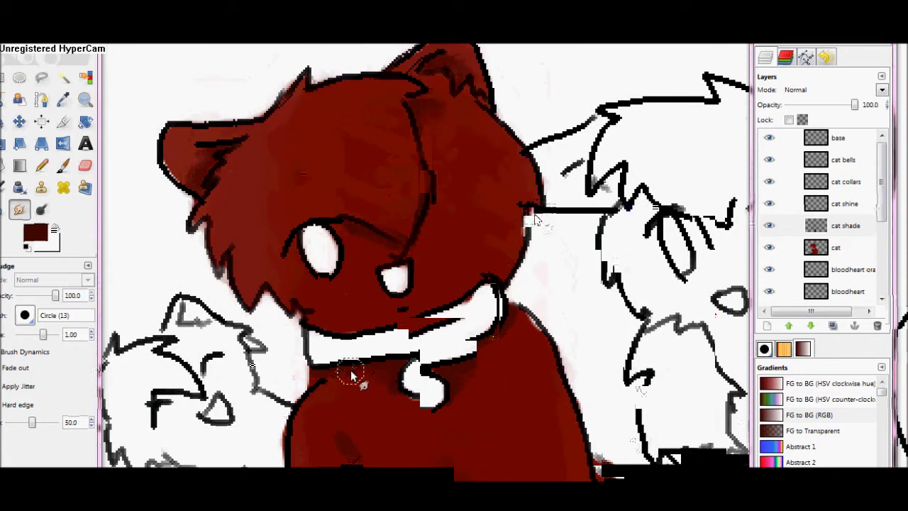
# Step: Draw thin zigzag highlights on the cat's tail and forehead in bright red d51c09 on the cat shine layer, brush scale 0.12
pyautogui.click(844, 205)
pyautogui.moveTo(886, 174); pyautogui.dragTo(885, 169)
pyautogui.scroll(-5, 134, 131)
pyautogui.click(63, 165)
pyautogui.click(35, 232)
pyautogui.click(286, 238)
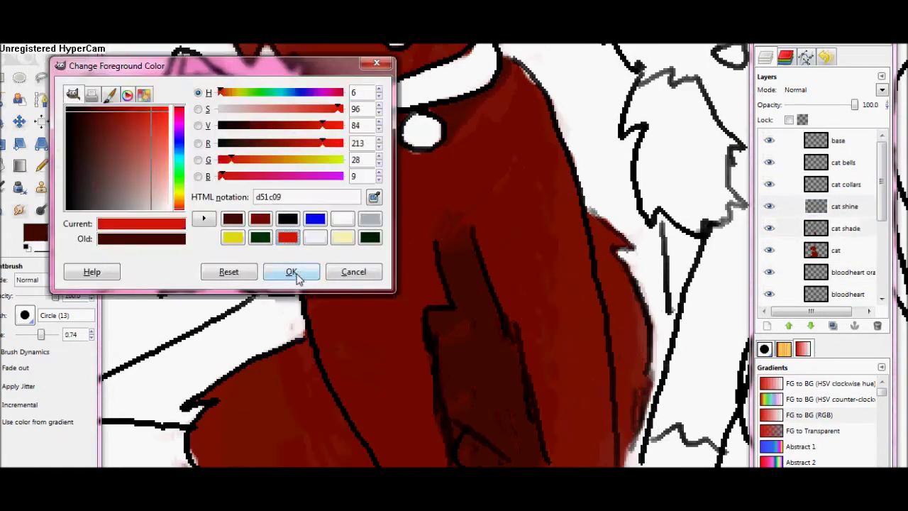
pyautogui.click(295, 272)
pyautogui.moveTo(44, 334); pyautogui.dragTo(36, 334)
pyautogui.moveTo(263, 360); pyautogui.dragTo(336, 415)
pyautogui.scroll(6, 469, 295)
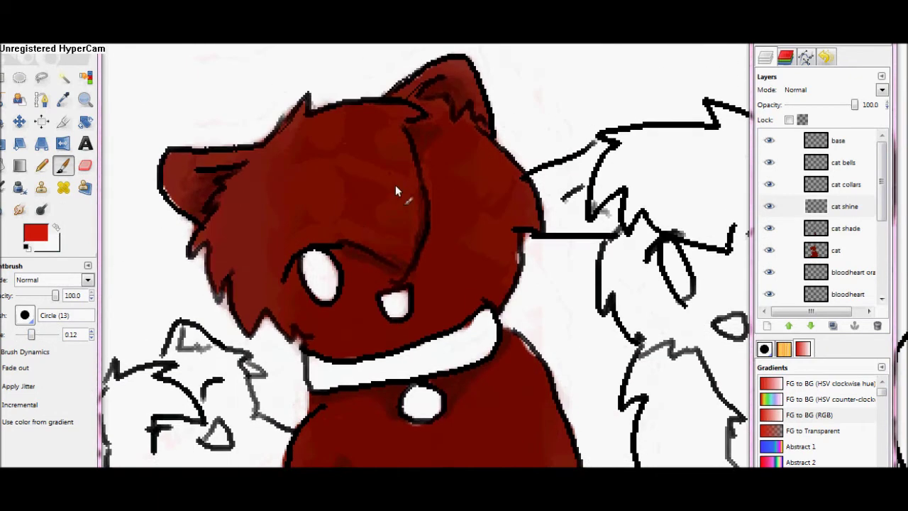
# Step: Paint the red cat's collar dark green on the cat collars layer with the paintbrush at scale 0.57
pyautogui.click(846, 186)
pyautogui.scroll(-2, 489, 248)
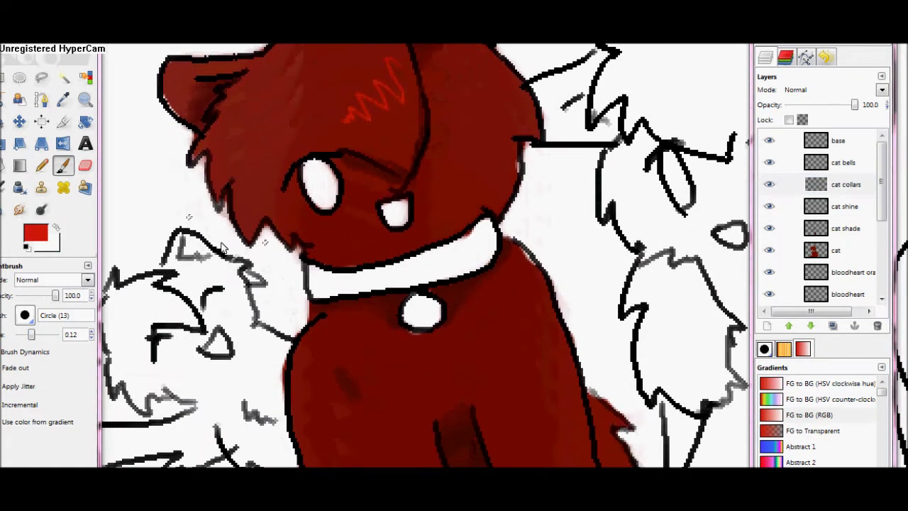
pyautogui.click(35, 232)
pyautogui.click(368, 238)
pyautogui.click(292, 276)
pyautogui.moveTo(31, 334); pyautogui.dragTo(39, 335)
pyautogui.moveTo(312, 277)
pyautogui.mouseDown()
pyautogui.moveTo(377, 278)
pyautogui.moveTo(473, 245)
pyautogui.moveTo(487, 251)
pyautogui.moveTo(466, 267)
pyautogui.moveTo(454, 260)
pyautogui.moveTo(476, 243)
pyautogui.moveTo(310, 276)
pyautogui.moveTo(319, 286)
pyautogui.moveTo(482, 261)
pyautogui.moveTo(483, 225)
pyautogui.mouseUp()
pyautogui.click(764, 349)
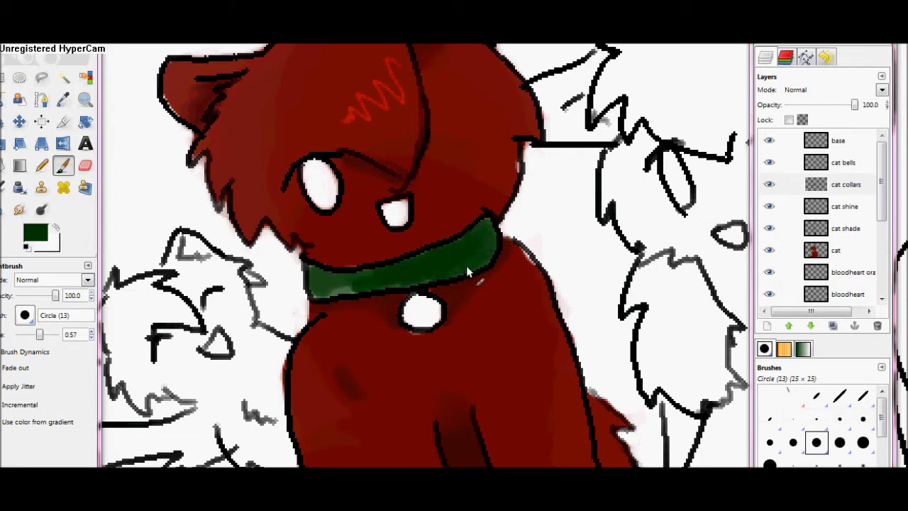
pyautogui.moveTo(451, 276); pyautogui.dragTo(322, 295)
# Step: Paint the right kitten's collar in the same dark green on the cat collars layer
pyautogui.moveTo(415, 467); pyautogui.dragTo(528, 466)
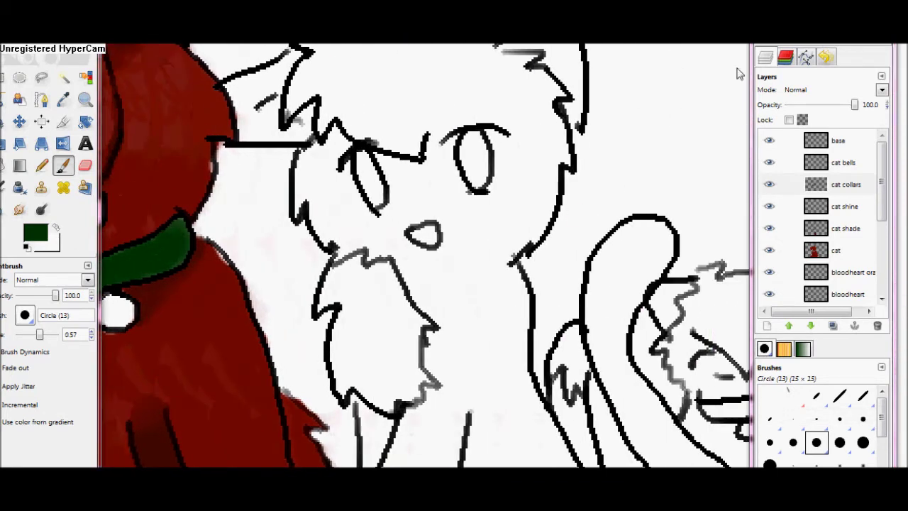
pyautogui.moveTo(809, 46); pyautogui.dragTo(546, 46)
pyautogui.moveTo(708, 410)
pyautogui.mouseDown()
pyautogui.moveTo(790, 400)
pyautogui.moveTo(723, 413)
pyautogui.mouseUp()
pyautogui.moveTo(715, 413); pyautogui.dragTo(712, 410)
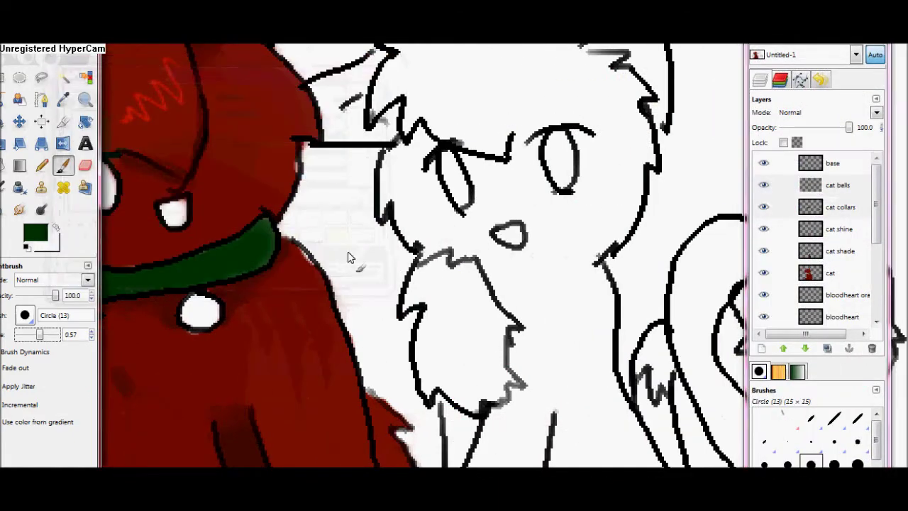
# Step: Paint the bells on the red cat's and the kitten's collars yellow on the cat bells layer
pyautogui.hscroll(-2, 347, 257)
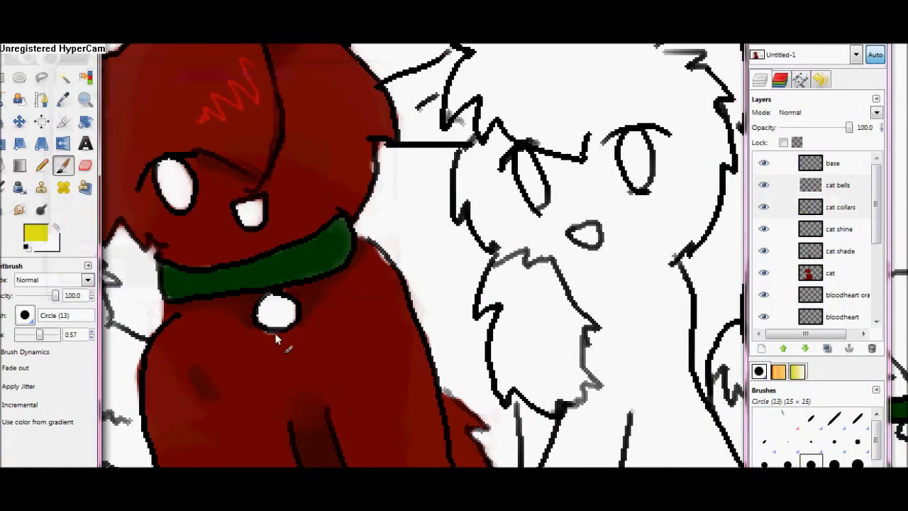
pyautogui.moveTo(275, 312); pyautogui.dragTo(283, 310)
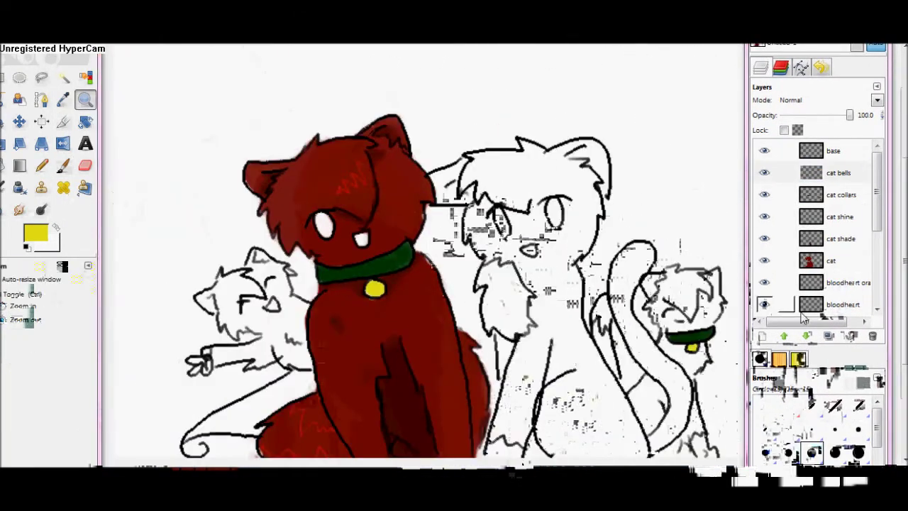
# Step: Paint the forehead of the uncoloured adult cat dark blue-grey on the bloodheart layer with the paintbrush at scale 4.57
pyautogui.scroll(-3, 833, 201)
pyautogui.click(832, 195)
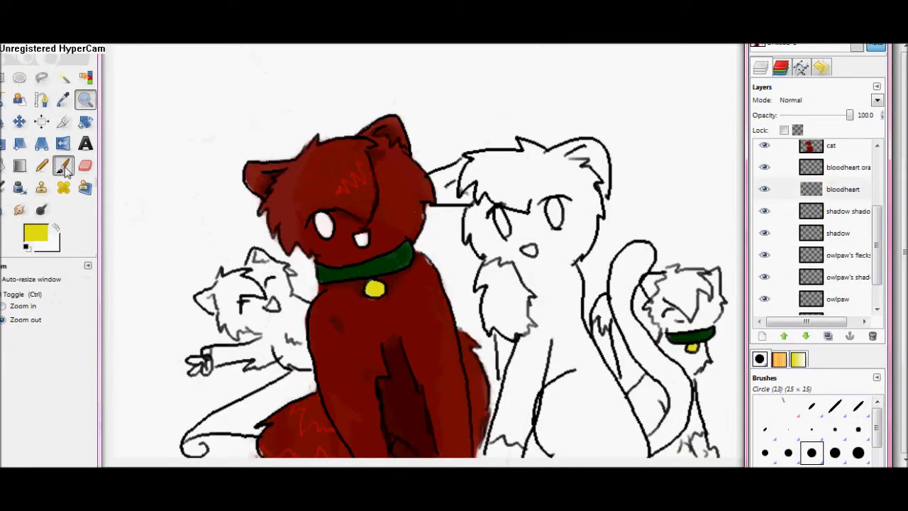
pyautogui.click(63, 166)
pyautogui.click(36, 233)
pyautogui.click(370, 220)
pyautogui.click(75, 145)
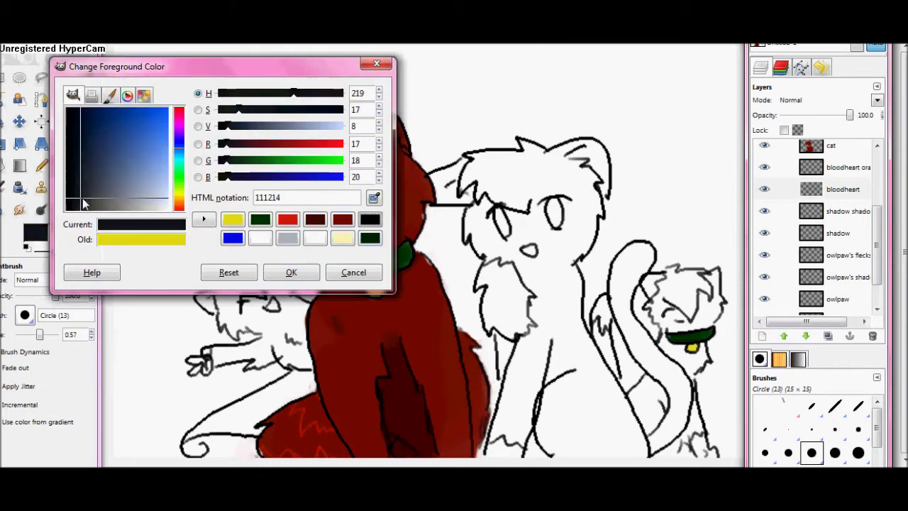
pyautogui.click(291, 272)
pyautogui.moveTo(537, 174)
pyautogui.mouseDown()
pyautogui.moveTo(485, 183)
pyautogui.moveTo(544, 185)
pyautogui.mouseUp()
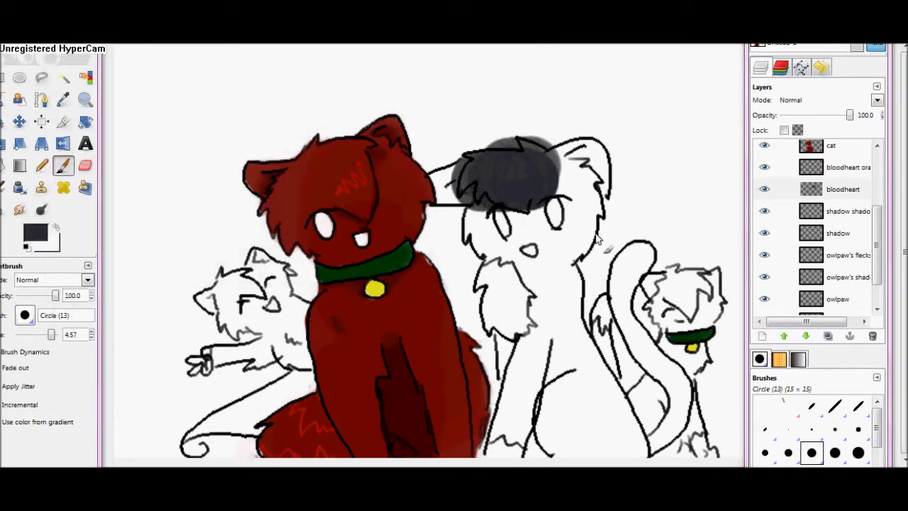
# Step: Try the FG to Transparent gradient with a stroke across the dark cat's face and select FG to BG (HSV clockwise hue)
pyautogui.click(778, 359)
pyautogui.click(798, 359)
pyautogui.moveTo(875, 397); pyautogui.dragTo(873, 431)
pyautogui.scroll(5, 877, 434)
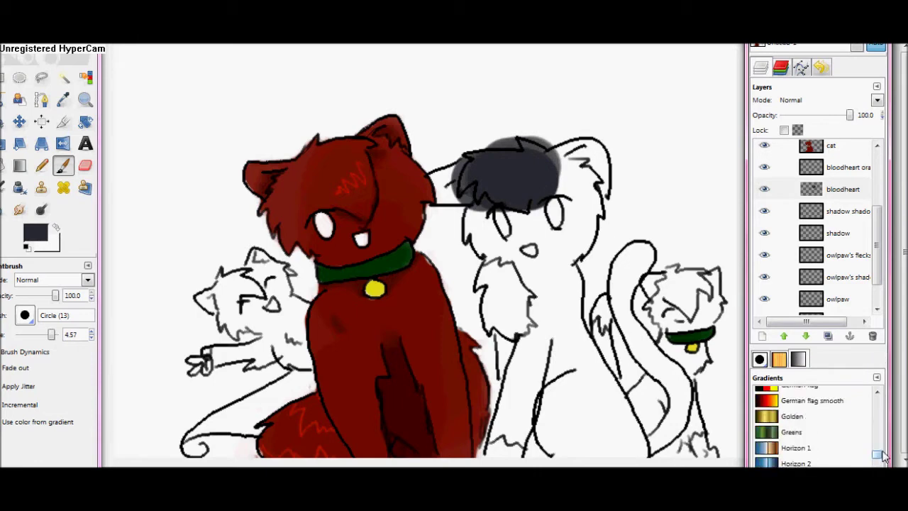
pyautogui.moveTo(877, 429); pyautogui.dragTo(877, 403)
pyautogui.click(808, 440)
pyautogui.moveTo(562, 197)
pyautogui.mouseDown()
pyautogui.moveTo(564, 210)
pyautogui.moveTo(491, 224)
pyautogui.mouseUp()
pyautogui.click(789, 392)
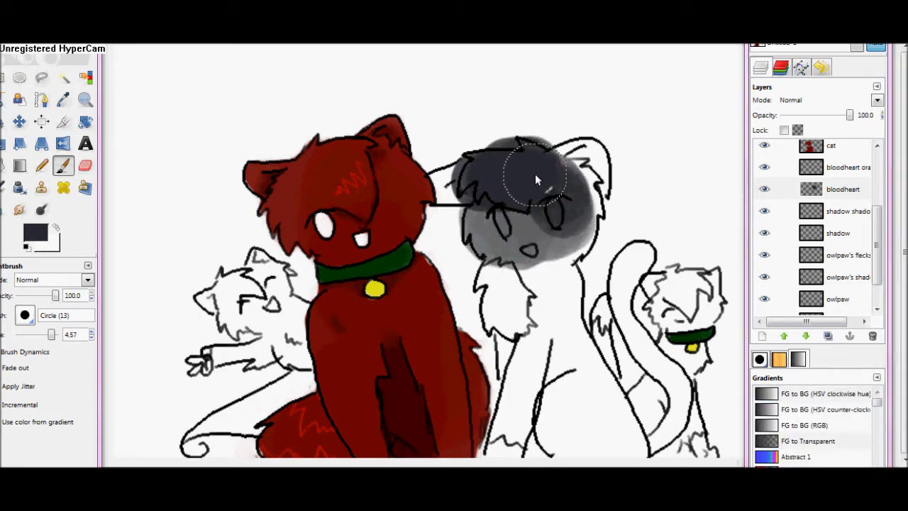
# Step: Turn off pressure-controlled colour in the brush dynamics and paint the cat's head, body and tail solid dark blue-grey
pyautogui.click(21, 351)
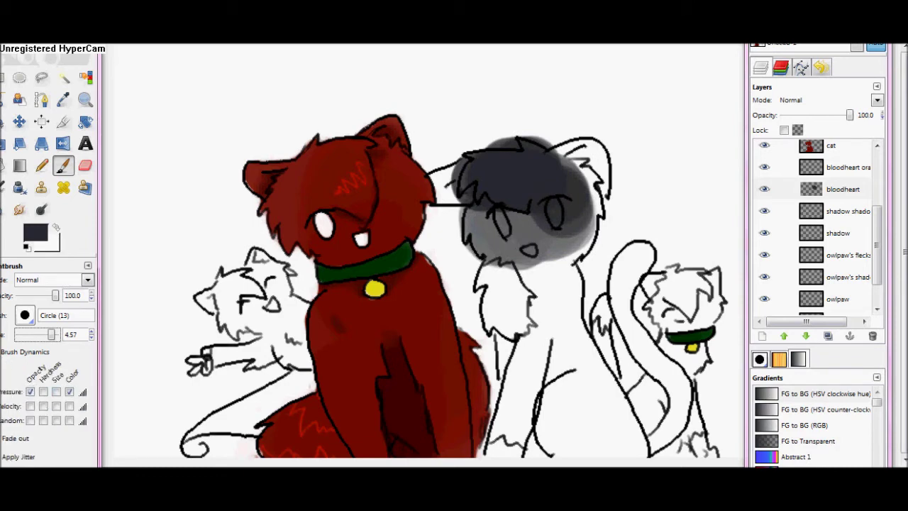
pyautogui.click(21, 351)
pyautogui.moveTo(567, 222)
pyautogui.mouseDown()
pyautogui.moveTo(535, 216)
pyautogui.moveTo(531, 197)
pyautogui.moveTo(539, 226)
pyautogui.mouseUp()
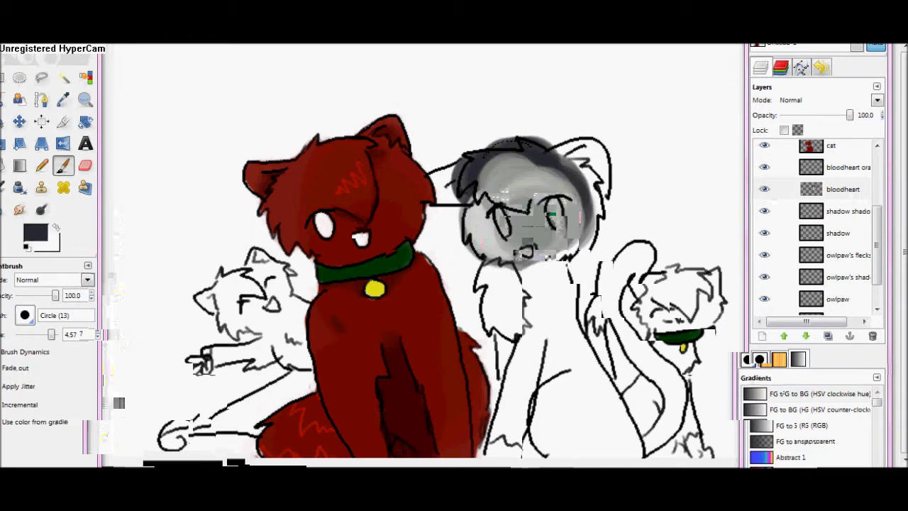
pyautogui.click(70, 393)
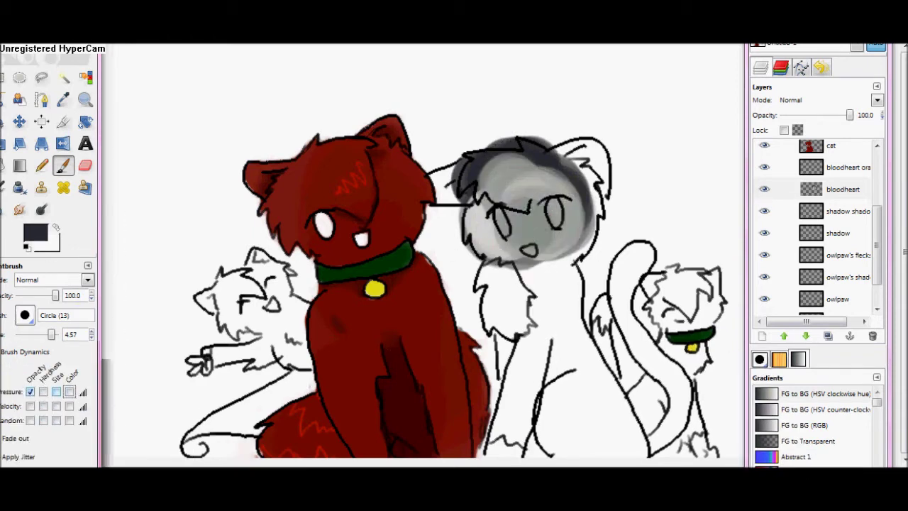
pyautogui.click(22, 351)
pyautogui.moveTo(557, 216)
pyautogui.mouseDown()
pyautogui.moveTo(511, 178)
pyautogui.moveTo(560, 221)
pyautogui.moveTo(512, 209)
pyautogui.moveTo(549, 282)
pyautogui.moveTo(584, 444)
pyautogui.moveTo(623, 432)
pyautogui.moveTo(640, 260)
pyautogui.moveTo(533, 268)
pyautogui.moveTo(524, 371)
pyautogui.moveTo(639, 437)
pyautogui.mouseUp()
# Step: Erase the dark paint inside the cat's eyes and mouth with the eraser at scale 0.50
pyautogui.click(85, 99)
pyautogui.click(23, 306)
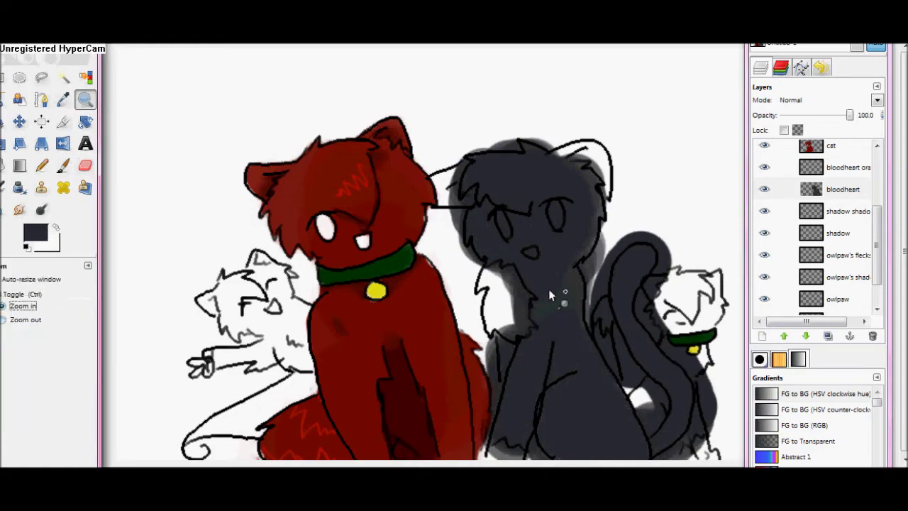
pyautogui.click(541, 297)
pyautogui.click(541, 297)
pyautogui.moveTo(904, 312); pyautogui.dragTo(904, 261)
pyautogui.click(85, 166)
pyautogui.moveTo(397, 231); pyautogui.dragTo(410, 276)
pyautogui.moveTo(505, 212); pyautogui.dragTo(512, 260)
pyautogui.moveTo(396, 230); pyautogui.dragTo(410, 275)
pyautogui.moveTo(446, 309); pyautogui.dragTo(461, 312)
# Step: Erase the dark overspill around the cat's head and neck, and clear the chest fluff and front paw
pyautogui.moveTo(342, 193)
pyautogui.mouseDown()
pyautogui.moveTo(292, 215)
pyautogui.moveTo(341, 326)
pyautogui.moveTo(332, 202)
pyautogui.moveTo(301, 217)
pyautogui.moveTo(319, 135)
pyautogui.moveTo(360, 101)
pyautogui.moveTo(462, 83)
pyautogui.moveTo(578, 127)
pyautogui.moveTo(597, 164)
pyautogui.mouseUp()
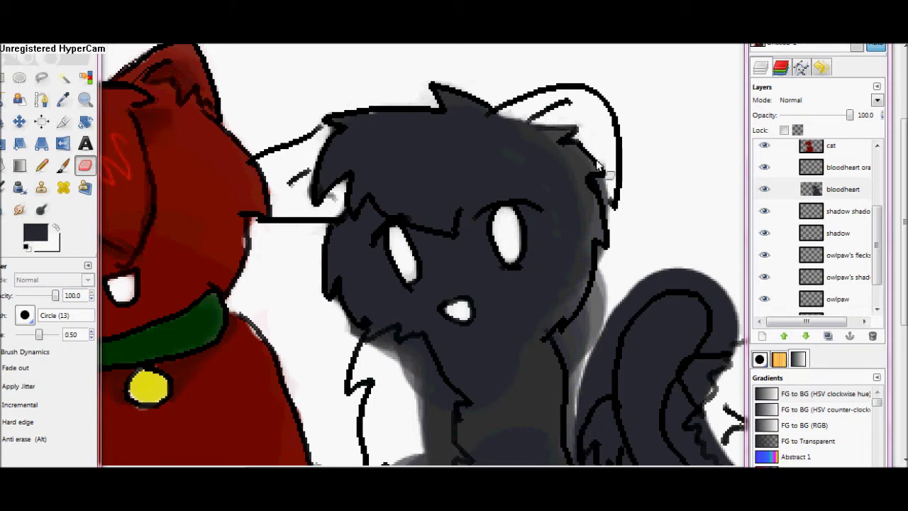
pyautogui.moveTo(601, 277)
pyautogui.mouseDown()
pyautogui.moveTo(578, 393)
pyautogui.moveTo(582, 340)
pyautogui.moveTo(567, 351)
pyautogui.mouseUp()
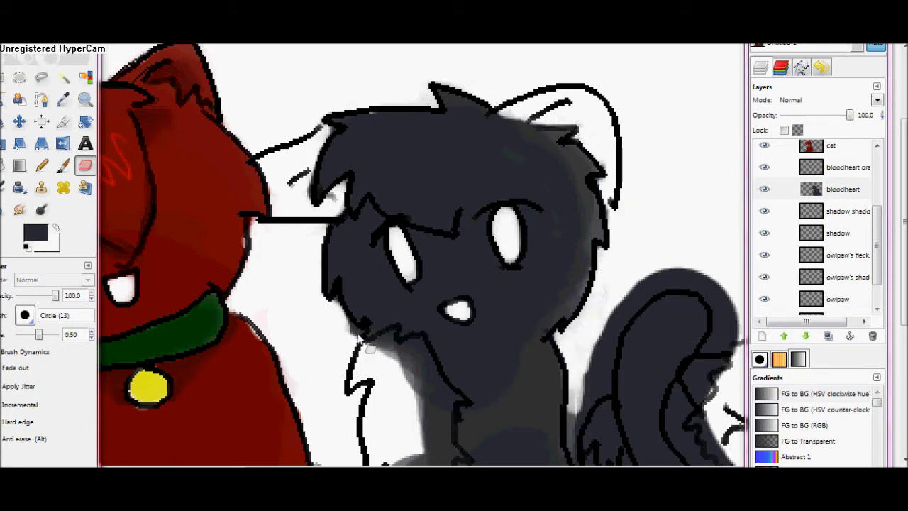
pyautogui.moveTo(421, 351)
pyautogui.mouseDown()
pyautogui.moveTo(454, 454)
pyautogui.moveTo(367, 346)
pyautogui.moveTo(421, 399)
pyautogui.moveTo(432, 424)
pyautogui.mouseUp()
pyautogui.moveTo(904, 221); pyautogui.dragTo(904, 349)
pyautogui.moveTo(407, 211)
pyautogui.mouseDown()
pyautogui.moveTo(437, 135)
pyautogui.moveTo(442, 162)
pyautogui.moveTo(383, 236)
pyautogui.mouseUp()
pyautogui.moveTo(382, 367)
pyautogui.mouseDown()
pyautogui.moveTo(373, 282)
pyautogui.moveTo(379, 457)
pyautogui.moveTo(374, 444)
pyautogui.moveTo(478, 461)
pyautogui.moveTo(456, 447)
pyautogui.moveTo(471, 472)
pyautogui.mouseUp()
# Step: Erase the dark overspill around the cat's back and tail and from the kitten behind it, eraser scale 1.84
pyautogui.moveTo(816, 34); pyautogui.dragTo(308, 36)
pyautogui.moveTo(667, 339)
pyautogui.mouseDown()
pyautogui.moveTo(679, 371)
pyautogui.moveTo(656, 374)
pyautogui.moveTo(552, 257)
pyautogui.moveTo(614, 335)
pyautogui.moveTo(578, 138)
pyautogui.moveTo(594, 50)
pyautogui.moveTo(633, 59)
pyautogui.moveTo(629, 171)
pyautogui.moveTo(751, 341)
pyautogui.moveTo(724, 461)
pyautogui.moveTo(745, 372)
pyautogui.moveTo(752, 426)
pyautogui.moveTo(780, 349)
pyautogui.moveTo(659, 99)
pyautogui.moveTo(684, 48)
pyautogui.mouseUp()
pyautogui.scroll(1, 594, 49)
pyautogui.scroll(-1, 752, 368)
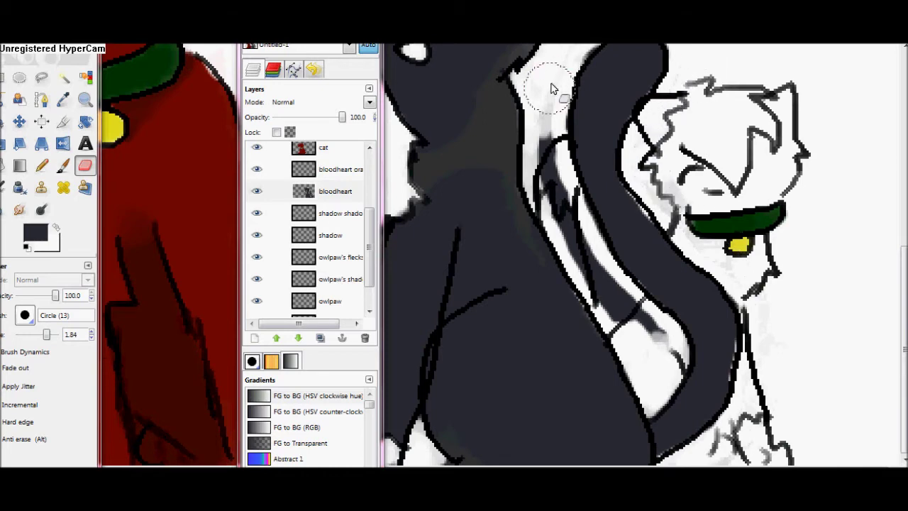
pyautogui.moveTo(606, 298)
pyautogui.mouseDown()
pyautogui.moveTo(558, 156)
pyautogui.moveTo(630, 302)
pyautogui.mouseUp()
pyautogui.moveTo(535, 197); pyautogui.dragTo(528, 151)
pyautogui.moveTo(904, 316); pyautogui.dragTo(904, 259)
pyautogui.moveTo(599, 145)
pyautogui.mouseDown()
pyautogui.moveTo(673, 152)
pyautogui.moveTo(567, 154)
pyautogui.mouseUp()
pyautogui.moveTo(667, 304)
pyautogui.mouseDown()
pyautogui.moveTo(641, 289)
pyautogui.moveTo(666, 309)
pyautogui.mouseUp()
pyautogui.moveTo(348, 35)
pyautogui.mouseDown()
pyautogui.moveTo(556, 51)
pyautogui.moveTo(865, 51)
pyautogui.mouseUp()
pyautogui.click(86, 103)
pyautogui.click(353, 289)
pyautogui.click(352, 289)
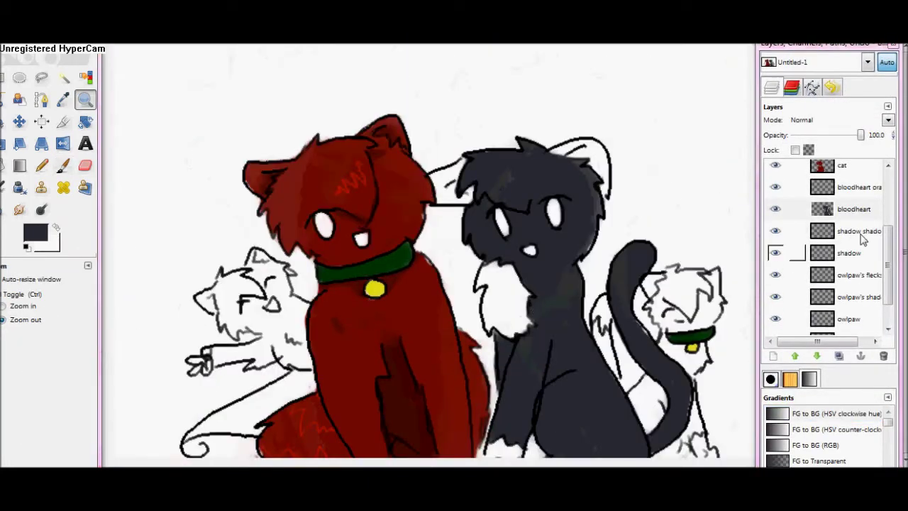
# Step: Paint the dark cat's ears, chest fluff and front paw orange on the bloodheart orange layer with the paintbrush at scale 4.57
pyautogui.click(860, 185)
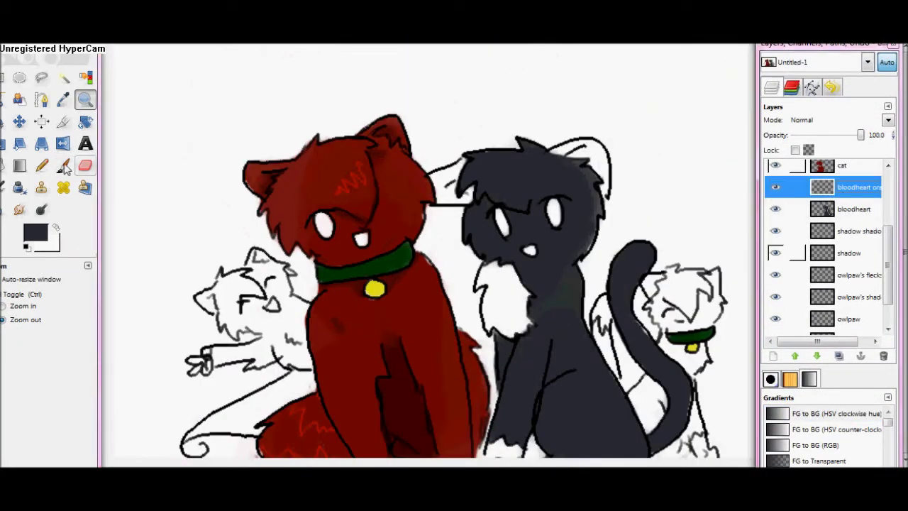
pyautogui.click(64, 165)
pyautogui.click(43, 230)
pyautogui.click(180, 198)
pyautogui.moveTo(140, 129); pyautogui.dragTo(166, 111)
pyautogui.click(291, 272)
pyautogui.moveTo(590, 169); pyautogui.dragTo(570, 159)
pyautogui.click(449, 185)
pyautogui.moveTo(496, 293); pyautogui.dragTo(510, 314)
pyautogui.click(501, 460)
# Step: Move the orange layer below bloodheart and erase the orange overspill around the ears, chest and paw
pyautogui.click(816, 355)
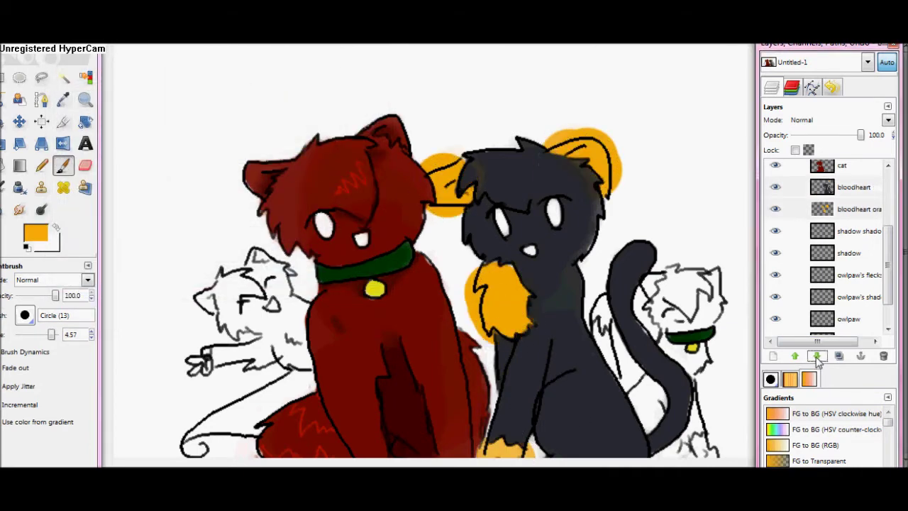
pyautogui.click(85, 165)
pyautogui.moveTo(461, 156); pyautogui.dragTo(449, 148)
pyautogui.moveTo(462, 210); pyautogui.dragTo(455, 212)
pyautogui.moveTo(558, 144)
pyautogui.mouseDown()
pyautogui.moveTo(607, 134)
pyautogui.moveTo(633, 162)
pyautogui.mouseUp()
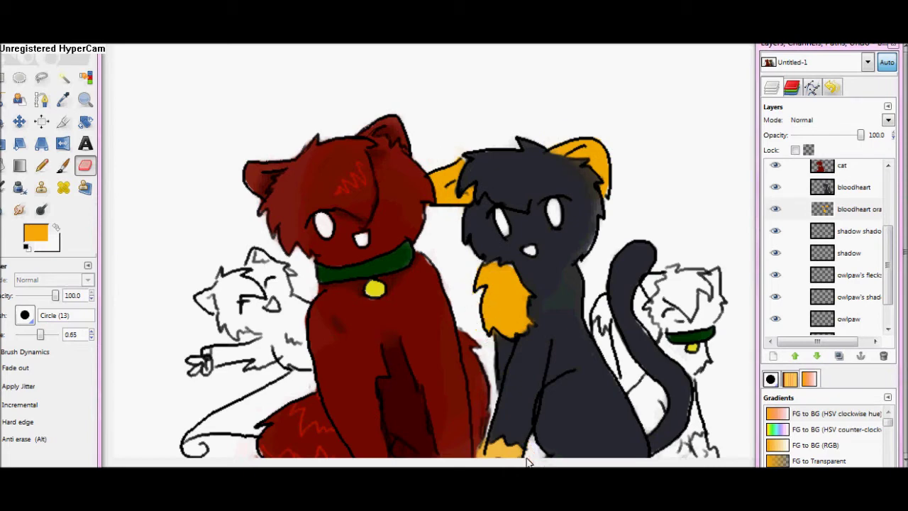
# Step: Shade the dark cat's inner ears and chest fluff in darker orange at brush scale 0.30 and smudge the shading
pyautogui.click(63, 166)
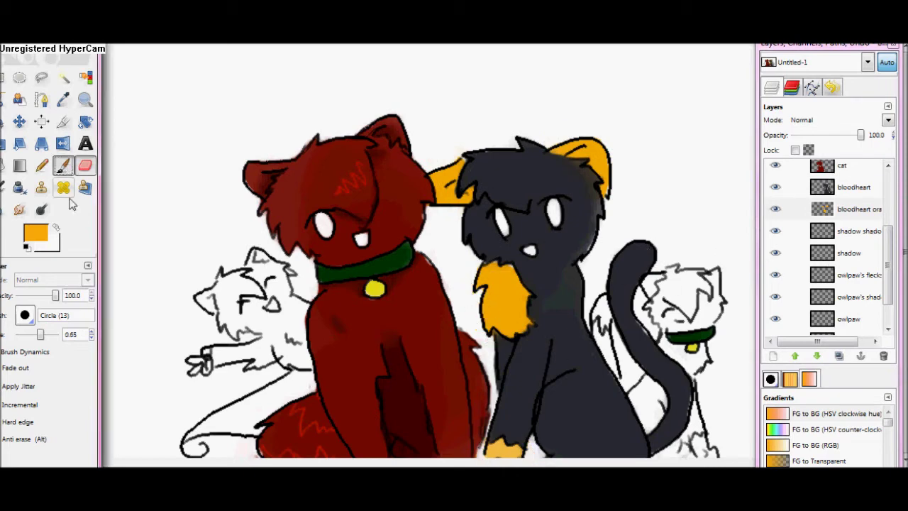
pyautogui.click(37, 233)
pyautogui.moveTo(163, 117); pyautogui.dragTo(139, 120)
pyautogui.click(290, 271)
pyautogui.moveTo(43, 333); pyautogui.dragTo(35, 334)
pyautogui.moveTo(573, 150); pyautogui.dragTo(590, 165)
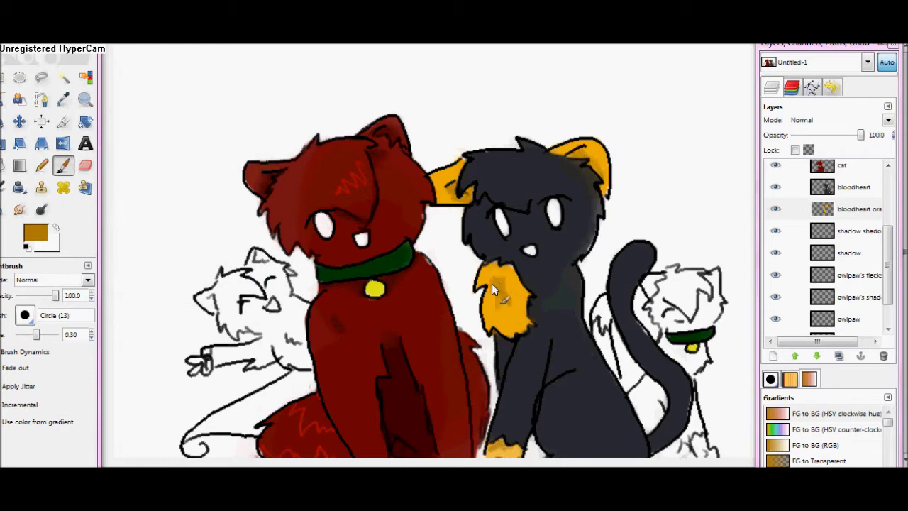
pyautogui.press('s')
# Step: Paint black patches on the right kitten's ear, forehead, paw and tail tip on the shadow layer, brush scale 1.09
pyautogui.click(855, 256)
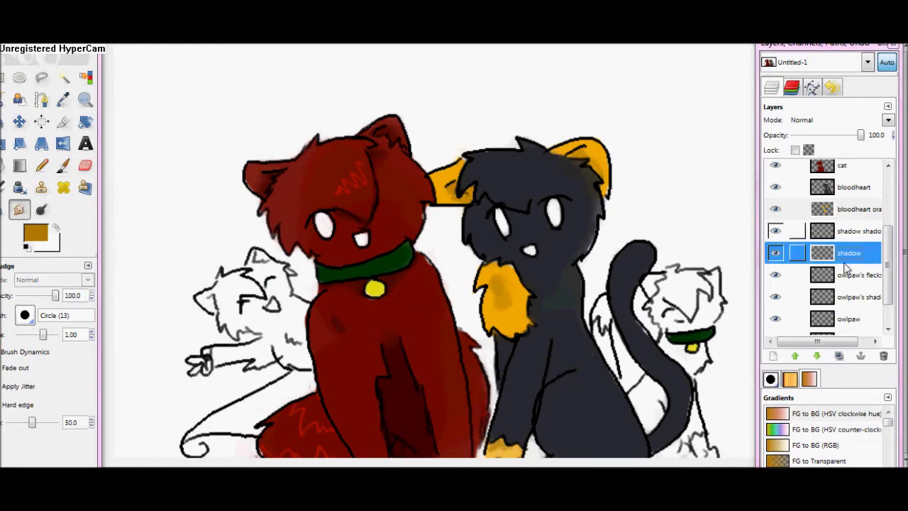
pyautogui.click(63, 166)
pyautogui.click(35, 232)
pyautogui.click(286, 239)
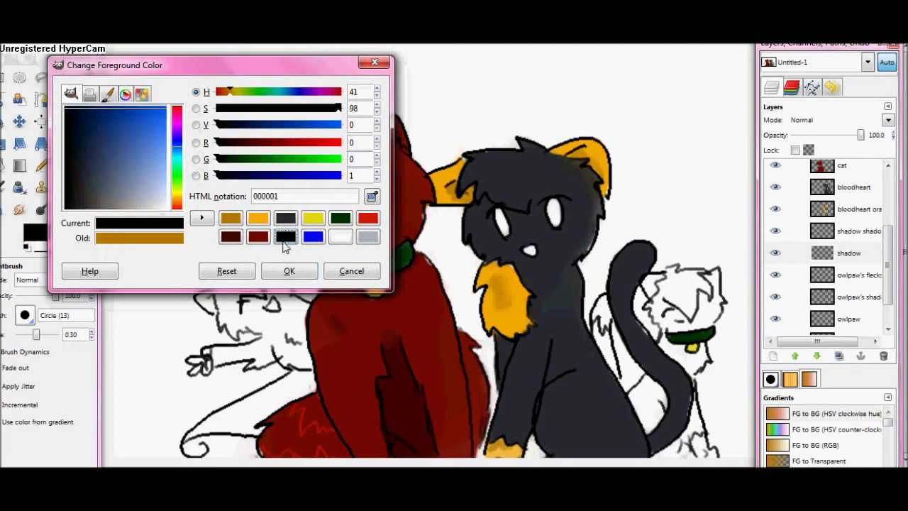
pyautogui.click(289, 271)
pyautogui.moveTo(36, 335); pyautogui.dragTo(43, 334)
pyautogui.moveTo(660, 279)
pyautogui.mouseDown()
pyautogui.moveTo(648, 290)
pyautogui.moveTo(685, 309)
pyautogui.moveTo(704, 289)
pyautogui.mouseUp()
pyautogui.moveTo(704, 431); pyautogui.dragTo(708, 448)
pyautogui.moveTo(595, 295); pyautogui.dragTo(608, 312)
# Step: Lower the shadow layer's opacity to 54.6, erase the black overspill around the patches at scale 0.23, and raise the opacity to 95.9
pyautogui.moveTo(859, 135); pyautogui.dragTo(829, 137)
pyautogui.click(85, 166)
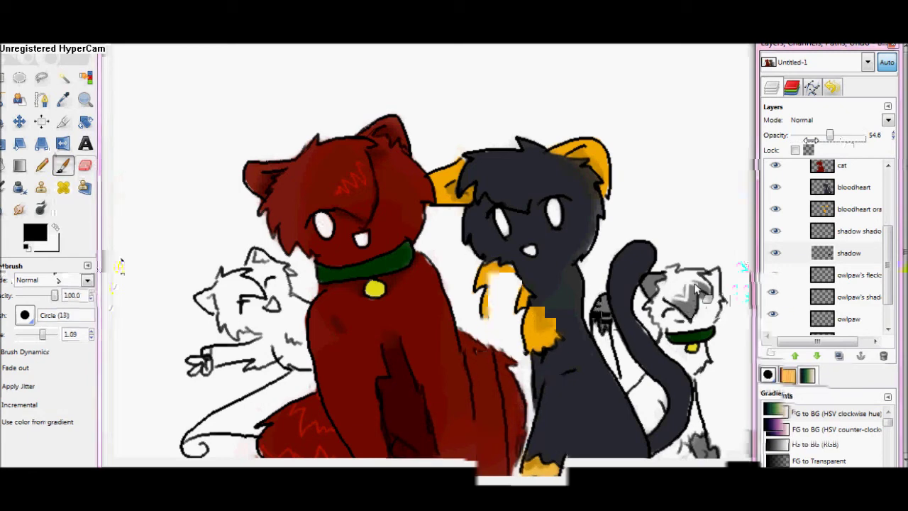
pyautogui.hotkey('shift', 'e')
pyautogui.moveTo(829, 135); pyautogui.dragTo(858, 138)
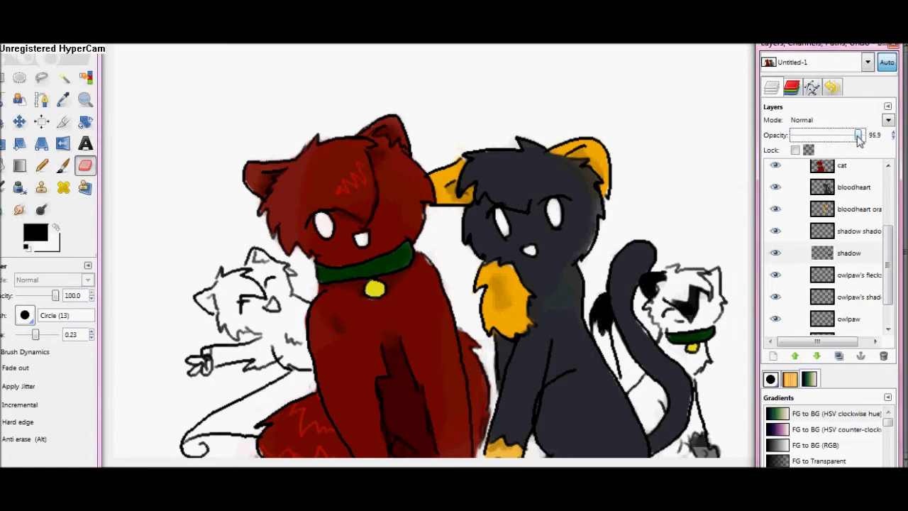
# Step: Shade the right kitten's face, chest and body in light grey on the layer above shadow at brush scale 0.30 and smudge the shading
pyautogui.click(855, 232)
pyautogui.press('z')
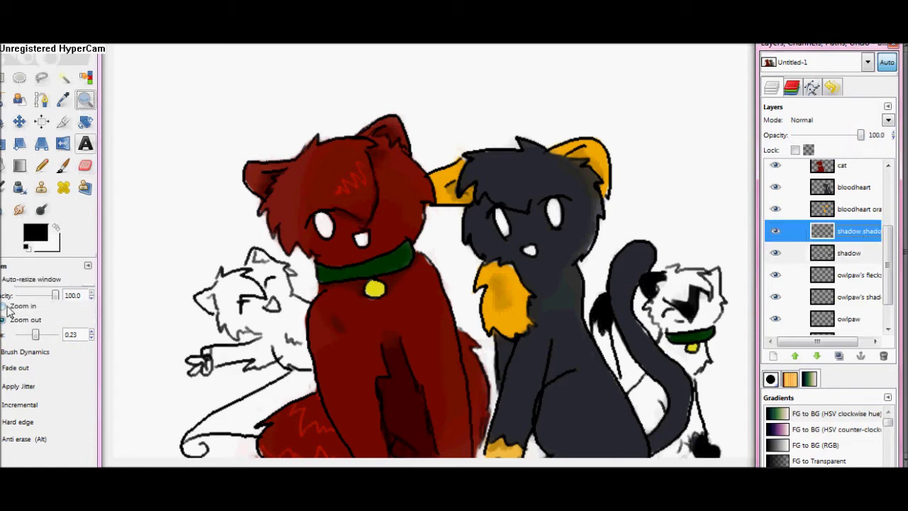
pyautogui.click(581, 447)
pyautogui.moveTo(816, 45); pyautogui.dragTo(421, 4)
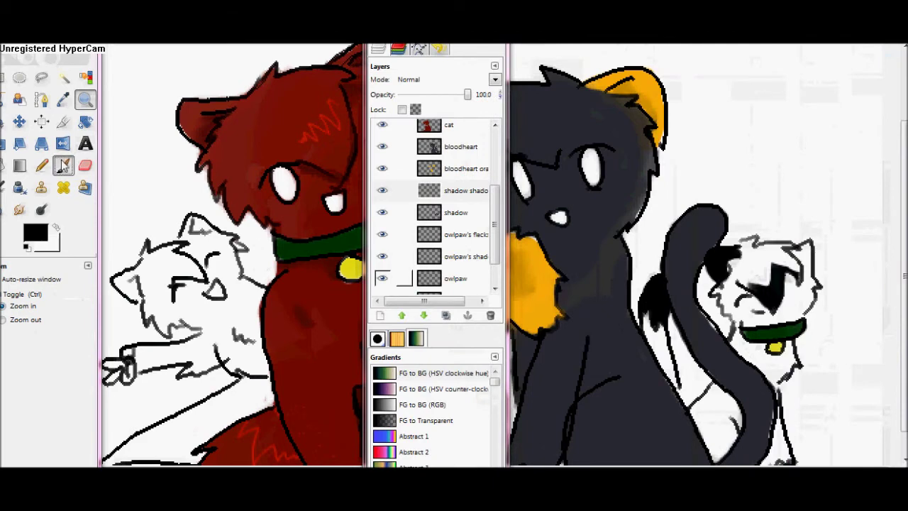
pyautogui.click(63, 166)
pyautogui.click(36, 232)
pyautogui.click(378, 236)
pyautogui.click(293, 271)
pyautogui.moveTo(43, 334); pyautogui.dragTo(37, 334)
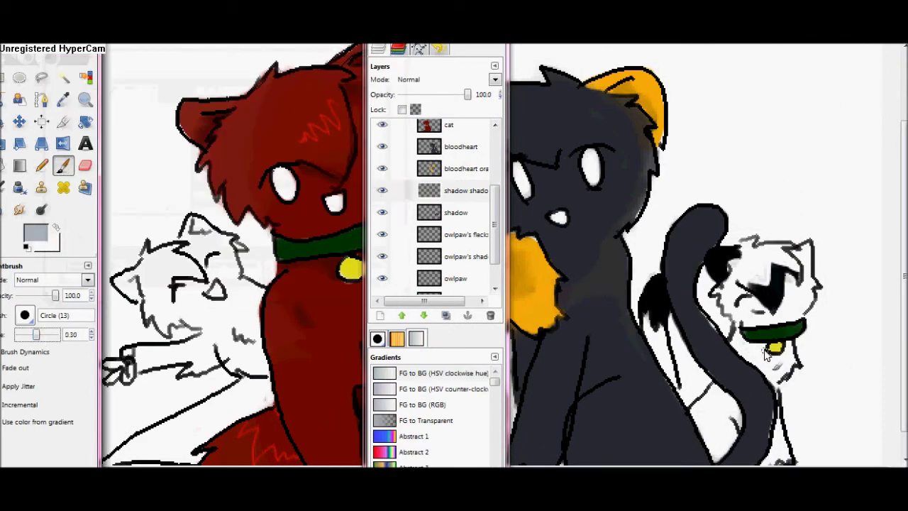
pyautogui.moveTo(787, 347); pyautogui.dragTo(770, 358)
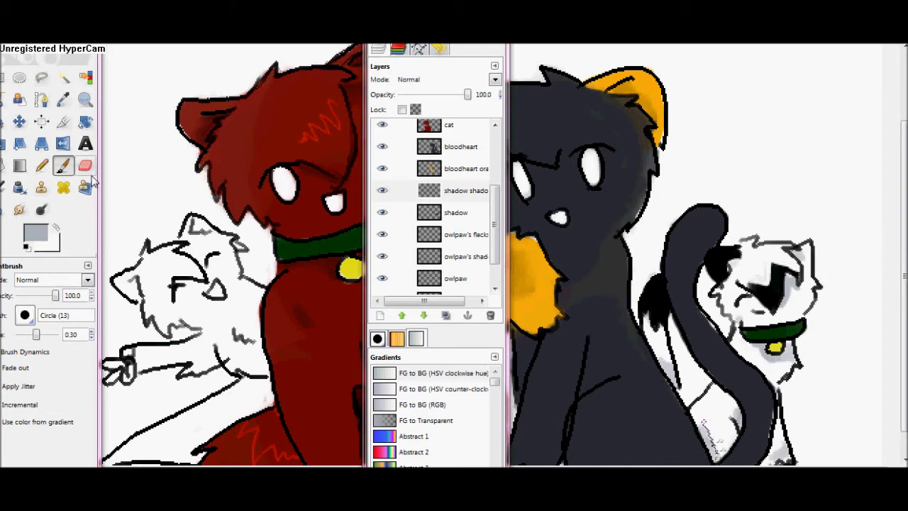
pyautogui.click(20, 210)
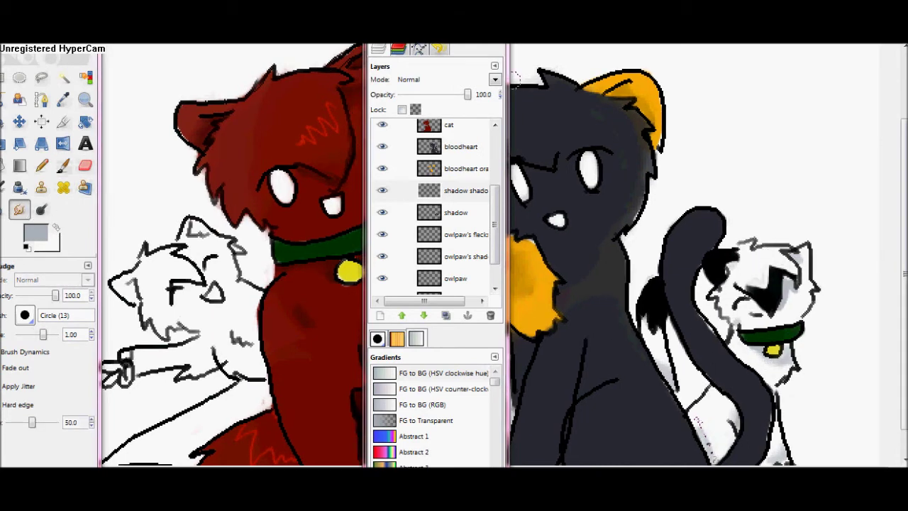
# Step: Paint the left kitten's head, body, paws and tail medium grey on the owlpaw layer with the paintbrush at scale 2.38
pyautogui.moveTo(447, 7); pyautogui.dragTo(839, 36)
pyautogui.moveTo(23, 50); pyautogui.dragTo(5, 41)
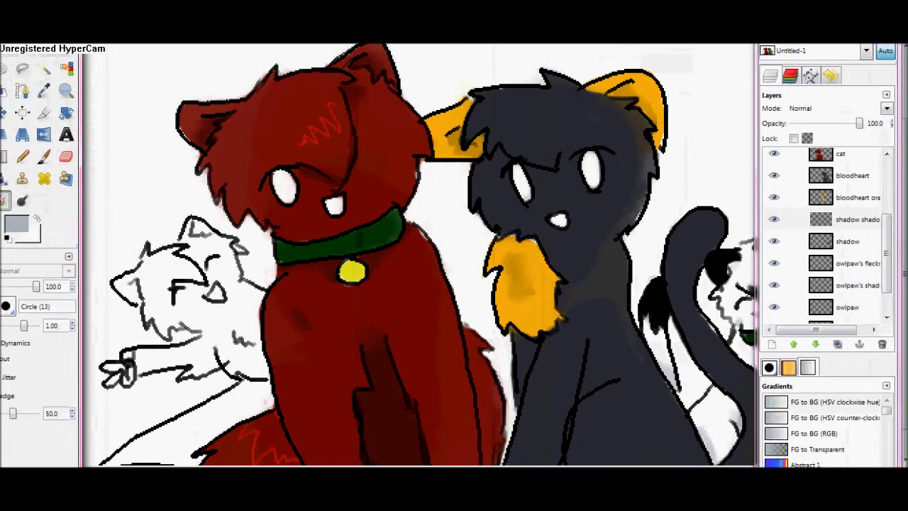
pyautogui.moveTo(905, 238); pyautogui.dragTo(885, 273)
pyautogui.click(849, 271)
pyautogui.click(44, 157)
pyautogui.click(17, 224)
pyautogui.moveTo(131, 205); pyautogui.dragTo(125, 205)
pyautogui.moveTo(211, 72); pyautogui.dragTo(205, 69)
pyautogui.click(110, 201)
pyautogui.moveTo(111, 201)
pyautogui.mouseDown()
pyautogui.moveTo(125, 200)
pyautogui.moveTo(114, 201)
pyautogui.mouseUp()
pyautogui.click(285, 268)
pyautogui.moveTo(24, 326); pyautogui.dragTo(29, 326)
pyautogui.moveTo(133, 257)
pyautogui.mouseDown()
pyautogui.moveTo(224, 222)
pyautogui.moveTo(211, 406)
pyautogui.moveTo(234, 374)
pyautogui.moveTo(119, 345)
pyautogui.moveTo(198, 236)
pyautogui.mouseUp()
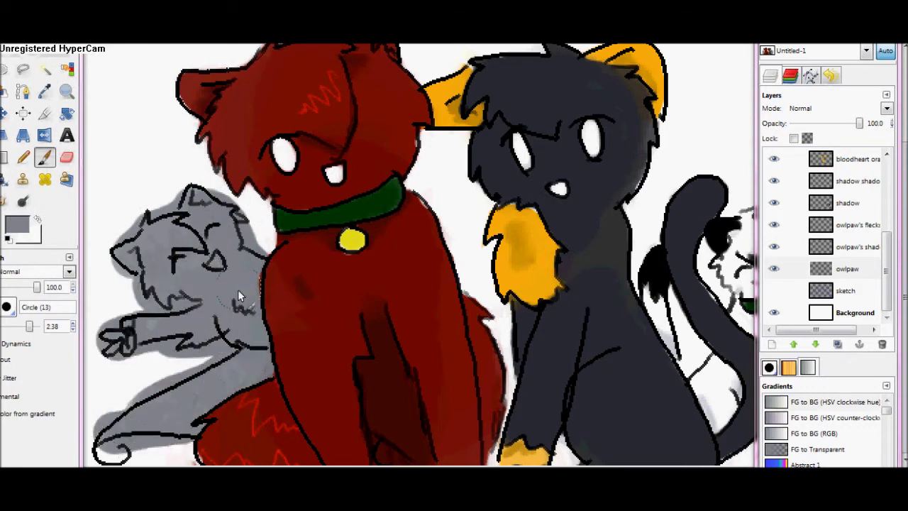
# Step: Erase the grey overspill around the left kitten and clear its mouth and tail tip, using eraser scales 0.23 and 0.96
pyautogui.hotkey('shift', 'e')
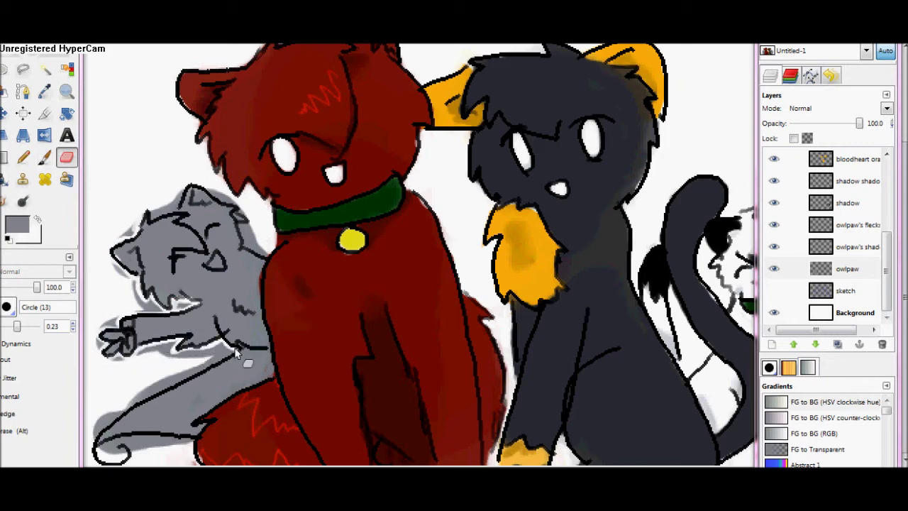
pyautogui.moveTo(212, 368); pyautogui.dragTo(126, 409)
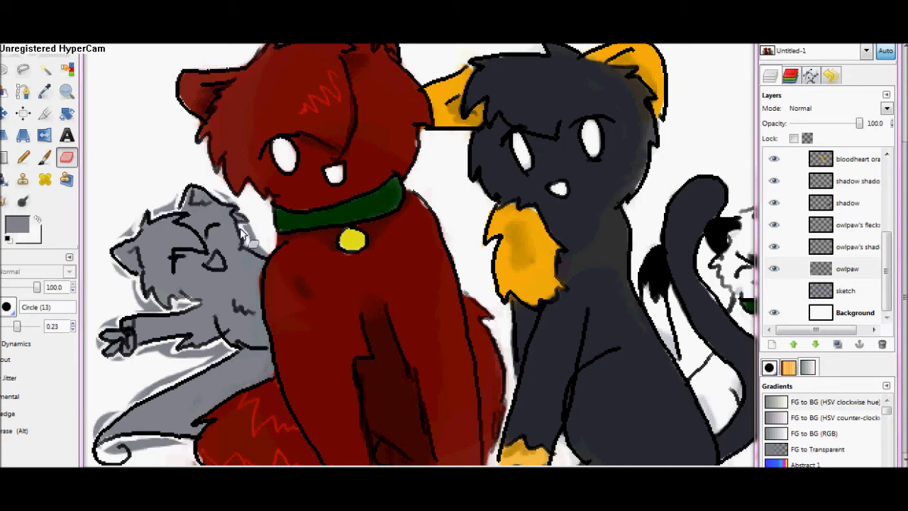
pyautogui.moveTo(19, 328); pyautogui.dragTo(24, 326)
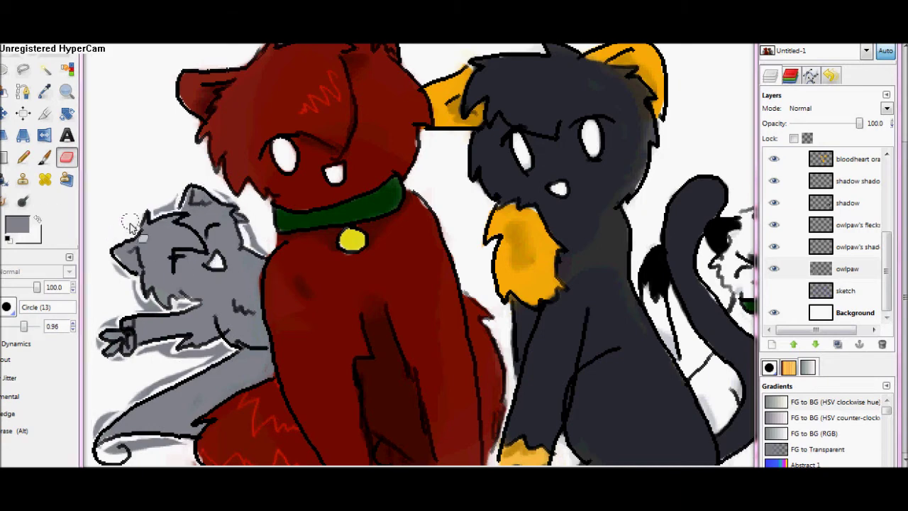
pyautogui.moveTo(100, 347)
pyautogui.mouseDown()
pyautogui.moveTo(119, 367)
pyautogui.moveTo(172, 349)
pyautogui.moveTo(219, 355)
pyautogui.moveTo(104, 411)
pyautogui.moveTo(97, 424)
pyautogui.moveTo(122, 454)
pyautogui.mouseUp()
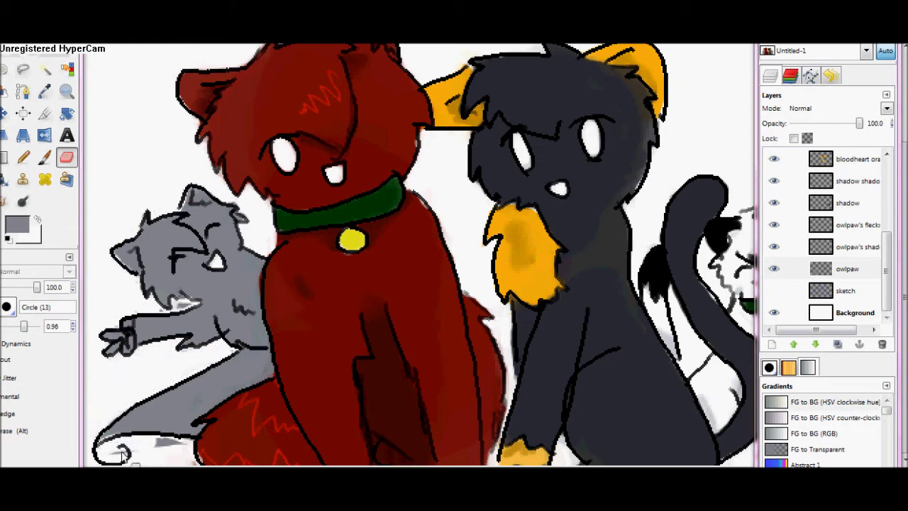
pyautogui.moveTo(24, 328); pyautogui.dragTo(20, 328)
# Step: Shade the left kitten's head with a small dark grey brush on owlpaw's shading layer
pyautogui.click(849, 249)
pyautogui.click(45, 158)
pyautogui.click(19, 225)
pyautogui.moveTo(146, 72); pyautogui.dragTo(142, 75)
pyautogui.click(232, 223)
pyautogui.click(289, 275)
pyautogui.click(23, 328)
pyautogui.moveTo(23, 327); pyautogui.dragTo(15, 326)
pyautogui.moveTo(199, 252)
pyautogui.mouseDown()
pyautogui.moveTo(183, 225)
pyautogui.moveTo(213, 205)
pyautogui.mouseUp()
# Step: Shade the left kitten's tail along the red cat's edge with a larger dark grey brush and smudge the shading
pyautogui.click(40, 327)
pyautogui.moveTo(268, 353)
pyautogui.mouseDown()
pyautogui.moveTo(259, 376)
pyautogui.moveTo(208, 411)
pyautogui.mouseUp()
pyautogui.press('s')
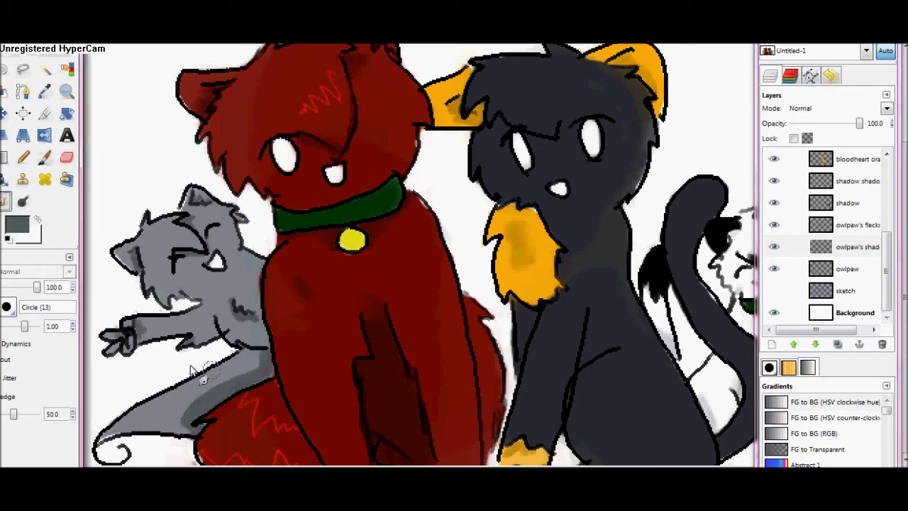
# Step: Dot dark grey flecks over the left kitten's head, body and tail on owlpaw's flecks layer with the paintbrush at scale 0.30
pyautogui.click(834, 225)
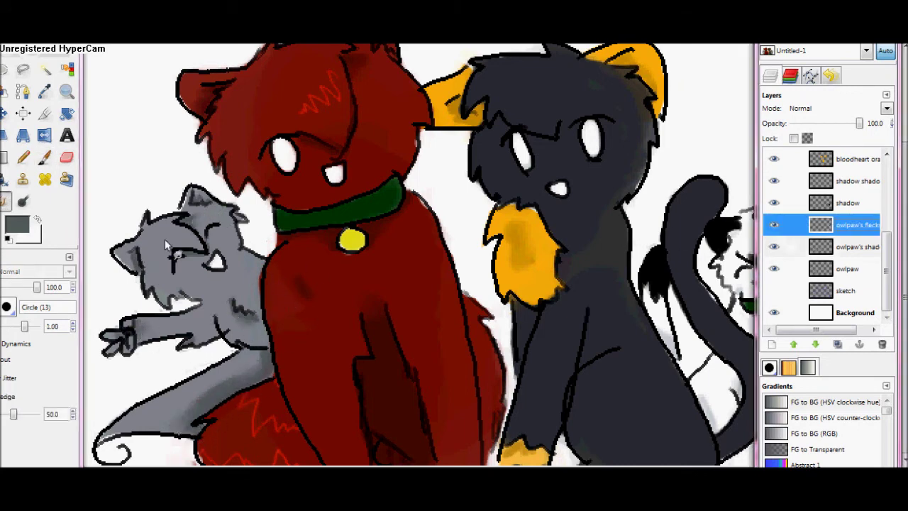
pyautogui.click(44, 158)
pyautogui.click(17, 224)
pyautogui.click(97, 200)
pyautogui.click(292, 274)
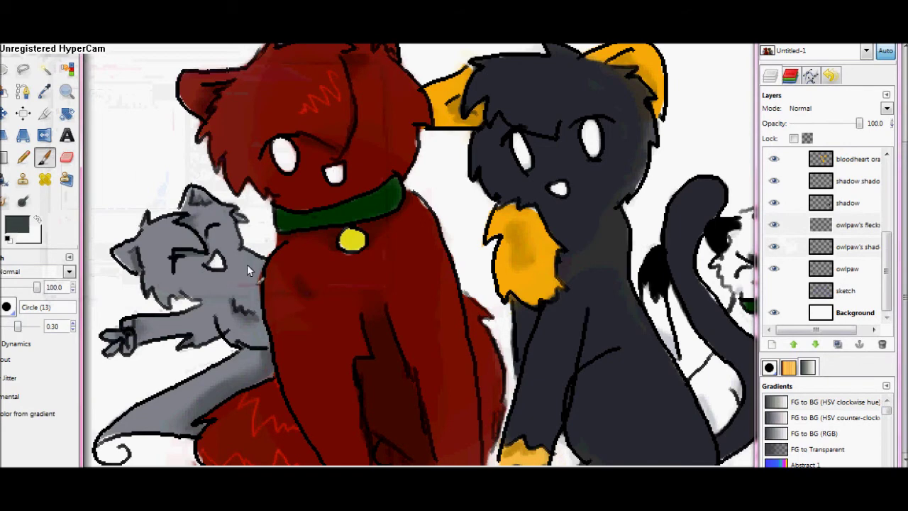
pyautogui.click(249, 266)
pyautogui.click(244, 290)
pyautogui.click(219, 288)
pyautogui.click(198, 290)
pyautogui.click(221, 310)
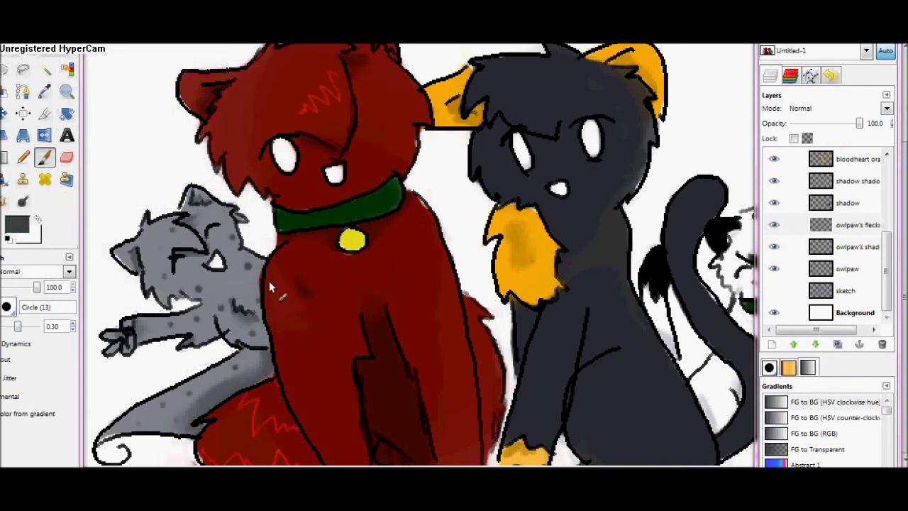
# Step: Create a transparent layer named eyes directly above the sketch layer
pyautogui.click(836, 287)
pyautogui.hotkey('shift', 'e')
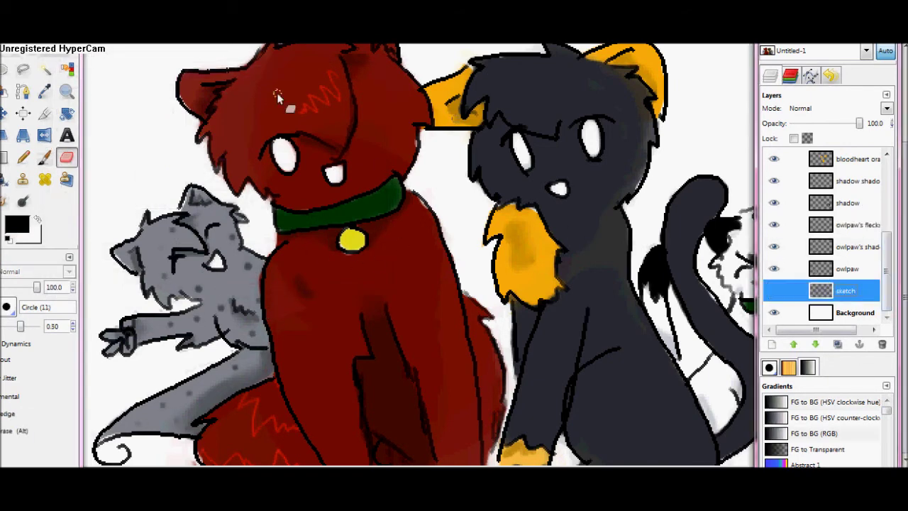
pyautogui.hotkey('shift', 'ctrl', 'n')
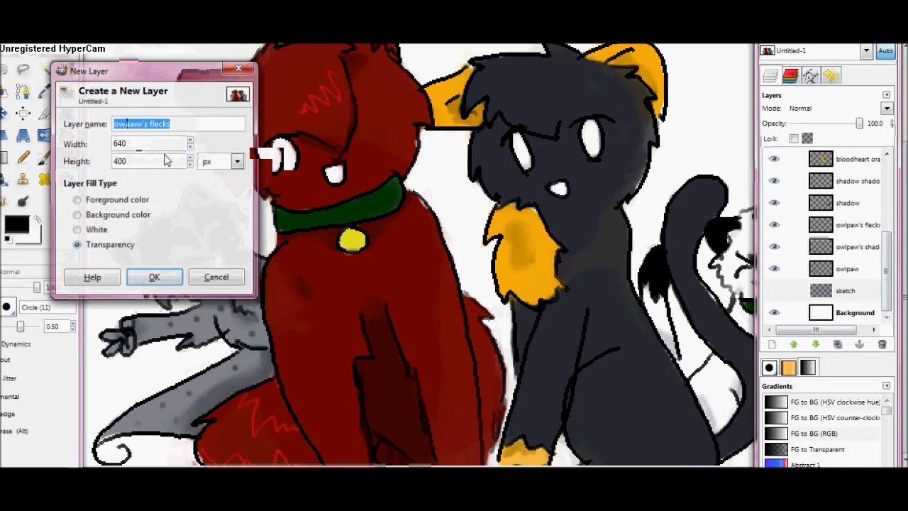
pyautogui.write('eyes')
pyautogui.press('Return')
# Step: Paint black pupils in the upper part of the red and dark cats' eyes with the paintbrush at scale 0.30
pyautogui.press('p')
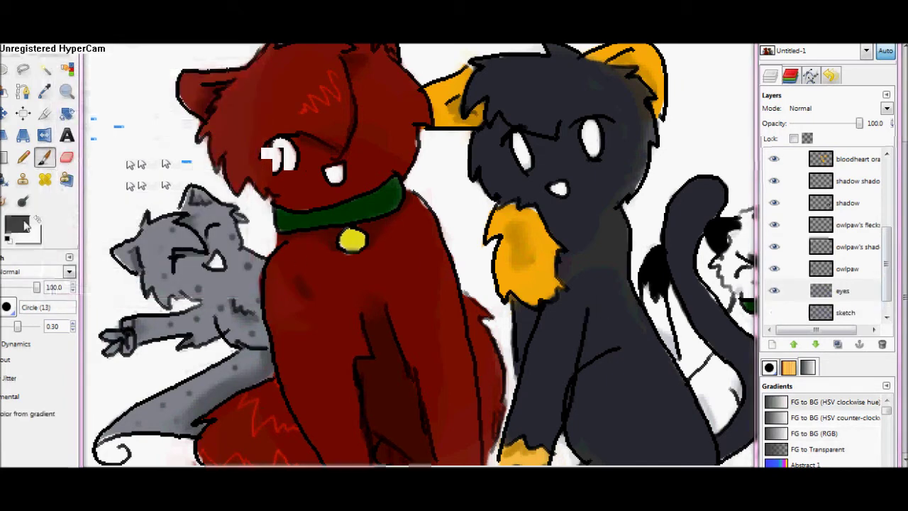
pyautogui.click(17, 224)
pyautogui.click(262, 237)
pyautogui.click(316, 237)
pyautogui.click(261, 236)
pyautogui.click(342, 218)
pyautogui.click(291, 270)
pyautogui.moveTo(279, 152)
pyautogui.mouseDown()
pyautogui.moveTo(287, 155)
pyautogui.moveTo(284, 145)
pyautogui.mouseUp()
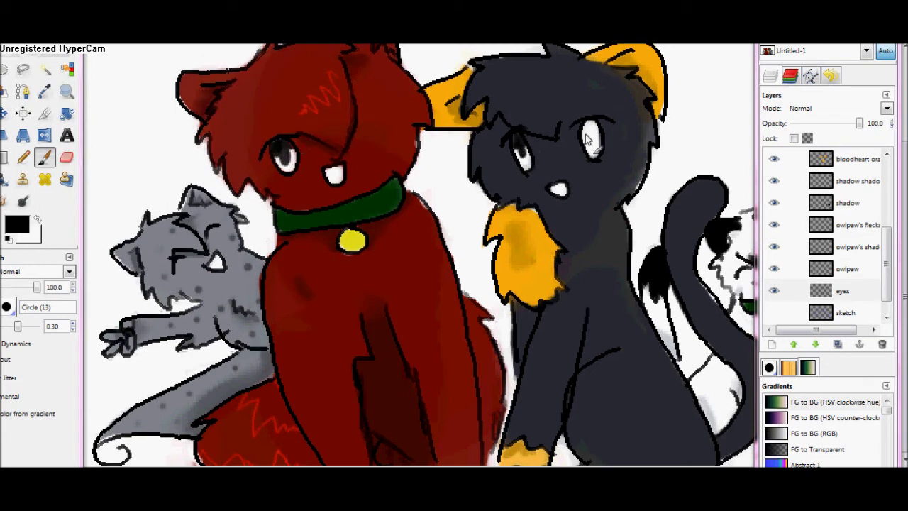
# Step: Paint the iris of the red cat's eye blue
pyautogui.click(17, 224)
pyautogui.click(139, 118)
pyautogui.click(146, 126)
pyautogui.click(290, 268)
pyautogui.moveTo(281, 151); pyautogui.dragTo(281, 167)
# Step: Paint the irises of both of the dark cat's eyes golden brown
pyautogui.click(17, 224)
pyautogui.click(235, 241)
pyautogui.click(160, 139)
pyautogui.click(289, 270)
pyautogui.moveTo(520, 152); pyautogui.dragTo(526, 170)
pyautogui.moveTo(595, 137); pyautogui.dragTo(590, 147)
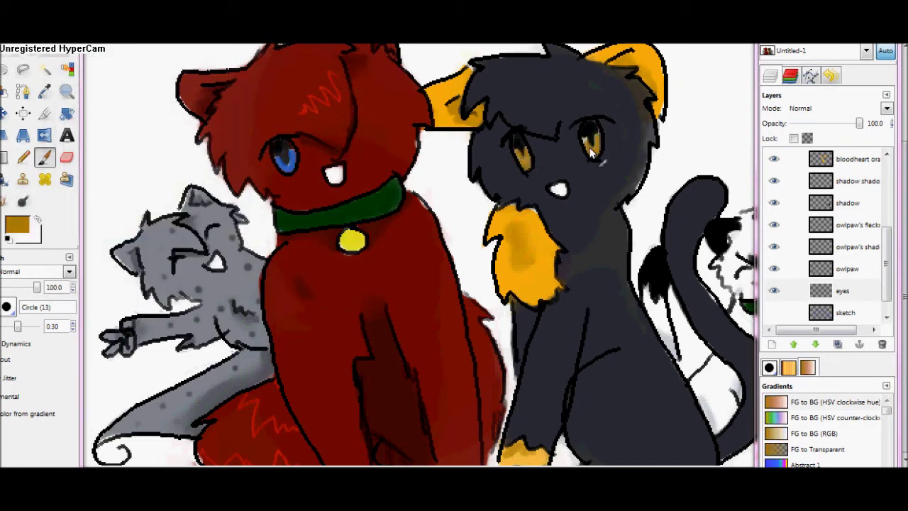
# Step: Add small white highlights to the eyes of the red cat and the dark cat
pyautogui.click(17, 224)
pyautogui.click(183, 190)
pyautogui.click(290, 269)
pyautogui.moveTo(275, 147); pyautogui.dragTo(277, 152)
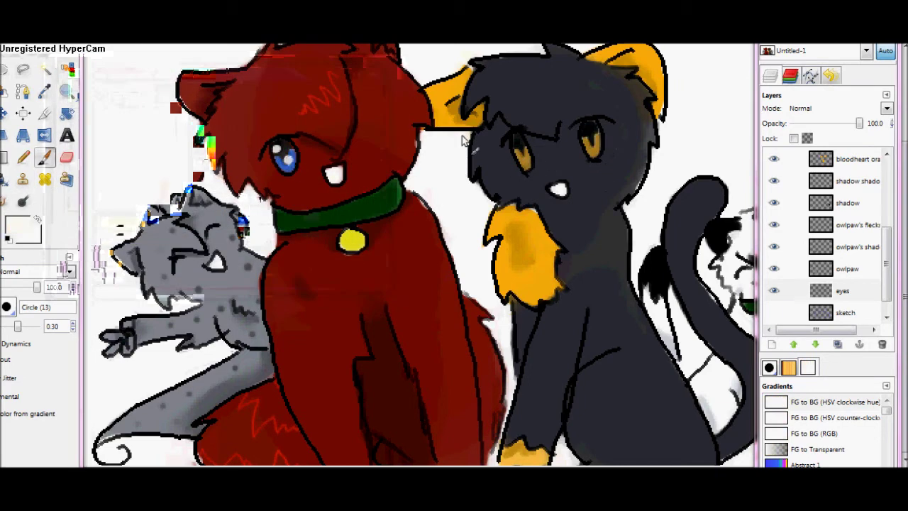
pyautogui.moveTo(516, 144); pyautogui.dragTo(519, 149)
pyautogui.click(525, 160)
pyautogui.moveTo(584, 132); pyautogui.dragTo(588, 134)
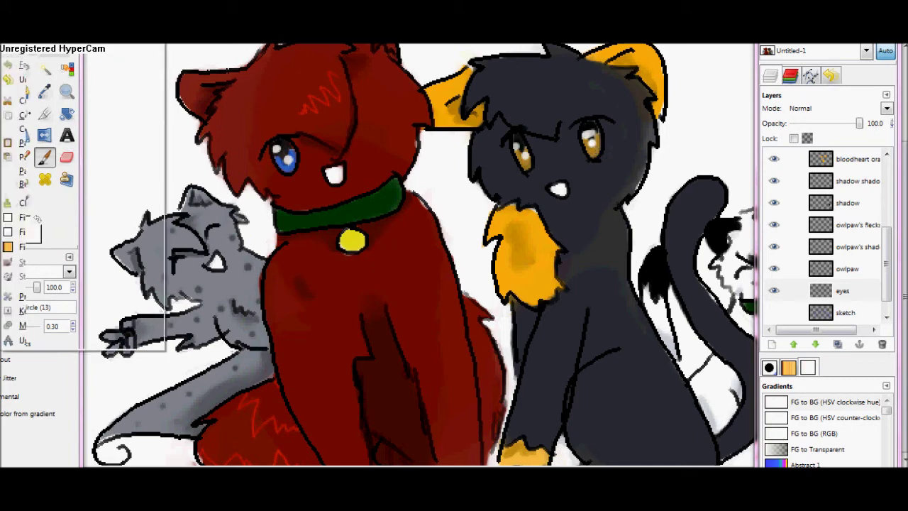
# Step: Slightly lower the opacity of the layer holding the right kitten's black markings
pyautogui.click(67, 94)
pyautogui.moveTo(123, 289); pyautogui.dragTo(131, 294)
pyautogui.click(264, 302)
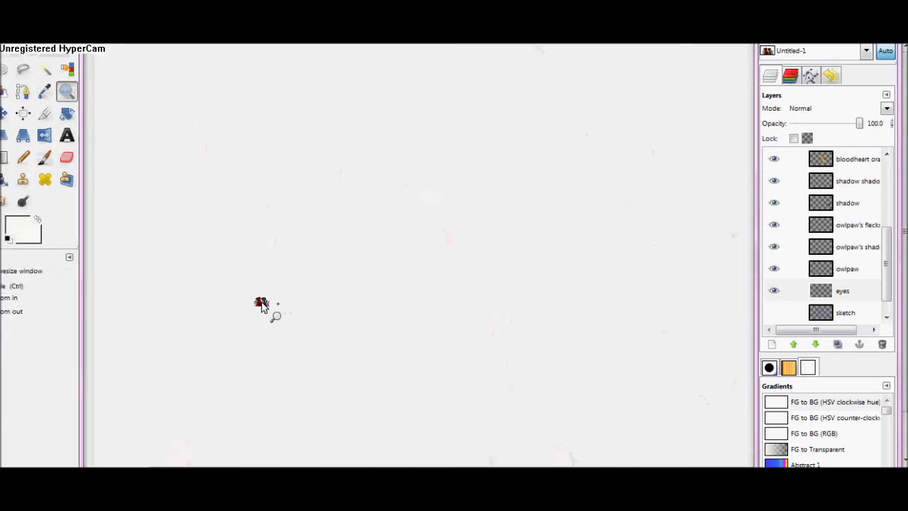
pyautogui.click(264, 303)
pyautogui.click(265, 303)
pyautogui.click(264, 303)
pyautogui.click(266, 304)
pyautogui.scroll(-1, 266, 303)
pyautogui.moveTo(886, 273); pyautogui.dragTo(887, 285)
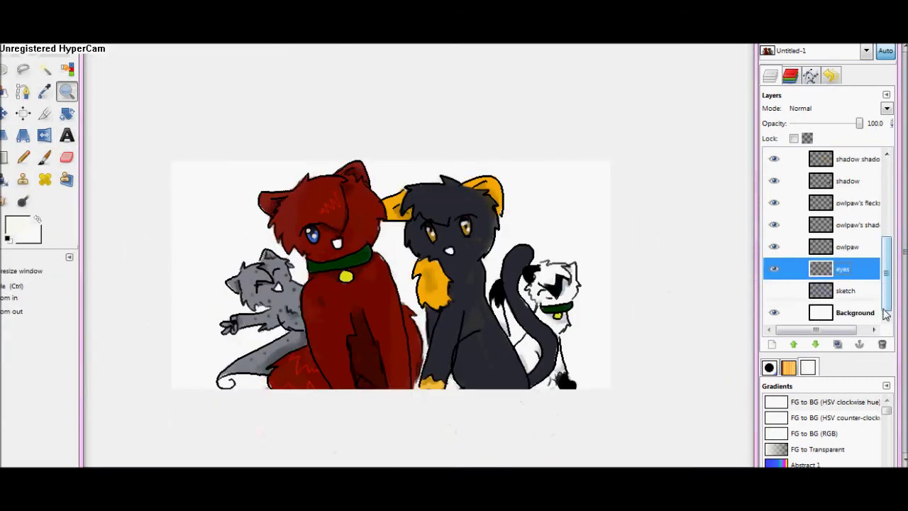
pyautogui.click(854, 313)
pyautogui.moveTo(886, 253); pyautogui.dragTo(871, 231)
pyautogui.click(861, 232)
pyautogui.moveTo(859, 124); pyautogui.dragTo(845, 128)
# Step: Paint the entire Background layer black with the Circle (13) paintbrush at scale 10.00
pyautogui.moveTo(886, 238); pyautogui.dragTo(887, 264)
pyautogui.click(855, 312)
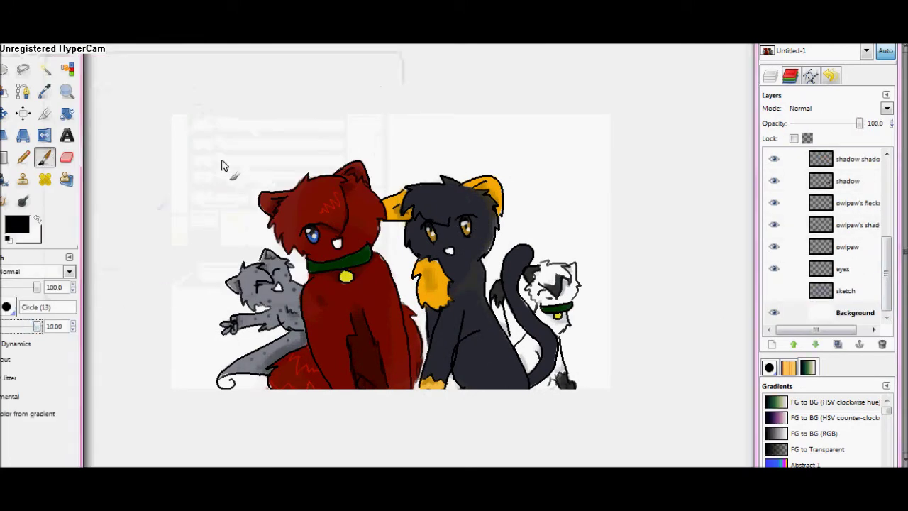
pyautogui.moveTo(186, 130)
pyautogui.mouseDown()
pyautogui.moveTo(472, 122)
pyautogui.moveTo(536, 360)
pyautogui.moveTo(191, 189)
pyautogui.moveTo(319, 284)
pyautogui.moveTo(489, 319)
pyautogui.mouseUp()
pyautogui.scroll(3, 866, 260)
pyautogui.click(860, 226)
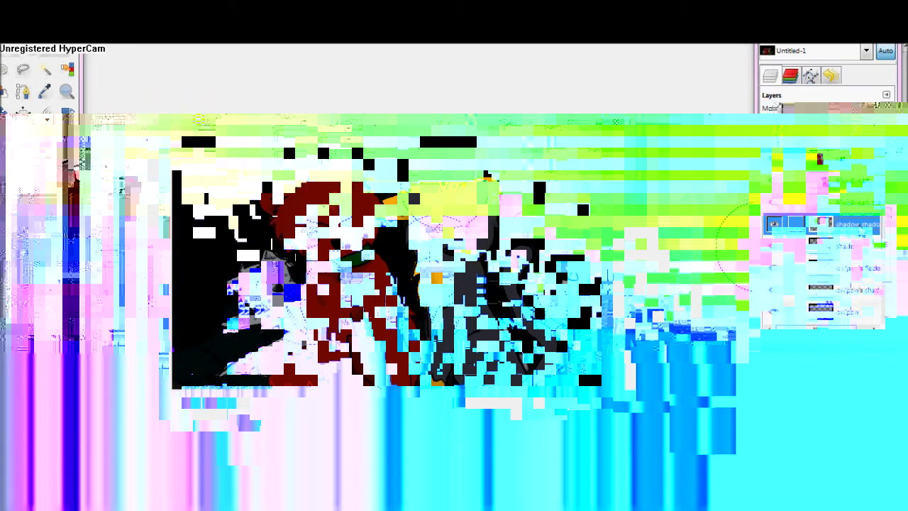
pyautogui.moveTo(886, 244); pyautogui.dragTo(886, 278)
pyautogui.click(855, 313)
pyautogui.click(10, 23)
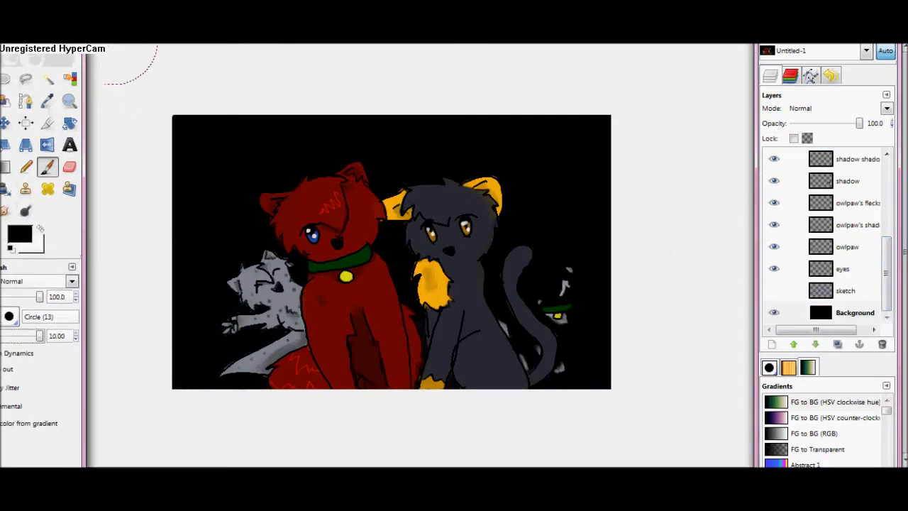
pyautogui.click(49, 232)
pyautogui.moveTo(211, 142)
pyautogui.mouseDown()
pyautogui.moveTo(189, 140)
pyautogui.moveTo(193, 361)
pyautogui.moveTo(284, 269)
pyautogui.moveTo(294, 208)
pyautogui.moveTo(276, 284)
pyautogui.moveTo(213, 283)
pyautogui.mouseUp()
# Step: Erase the Background's black over the right kitten and the open mouths at eraser scale 0.74, and return the layer to full opacity
pyautogui.moveTo(858, 124); pyautogui.dragTo(823, 123)
pyautogui.click(70, 166)
pyautogui.moveTo(40, 336); pyautogui.dragTo(25, 337)
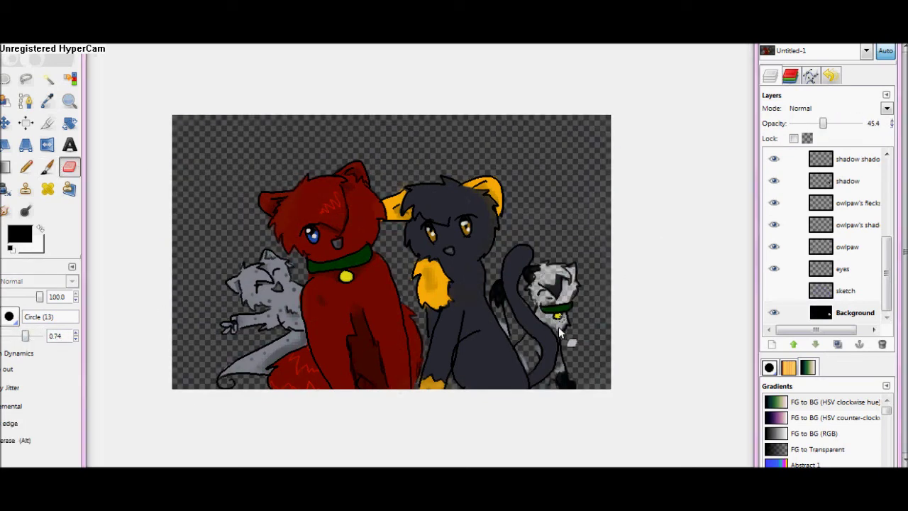
pyautogui.moveTo(560, 363); pyautogui.dragTo(499, 312)
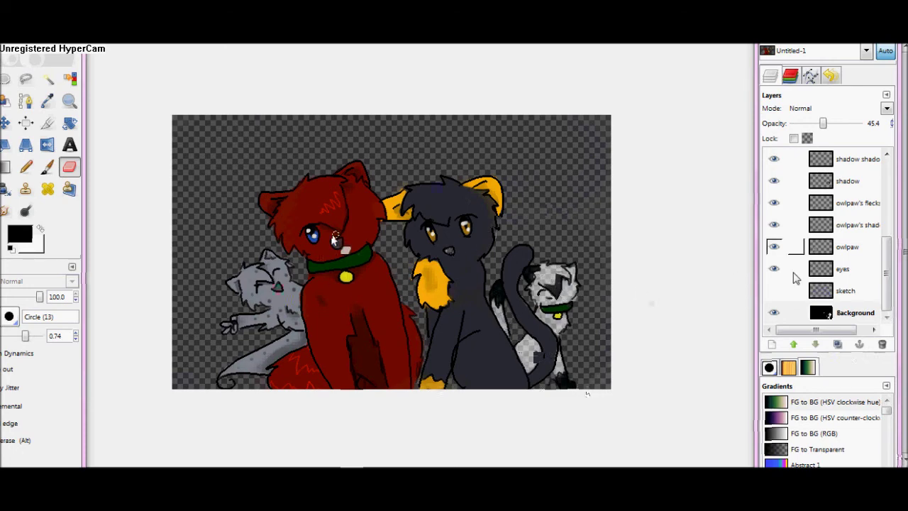
pyautogui.moveTo(823, 124); pyautogui.dragTo(872, 128)
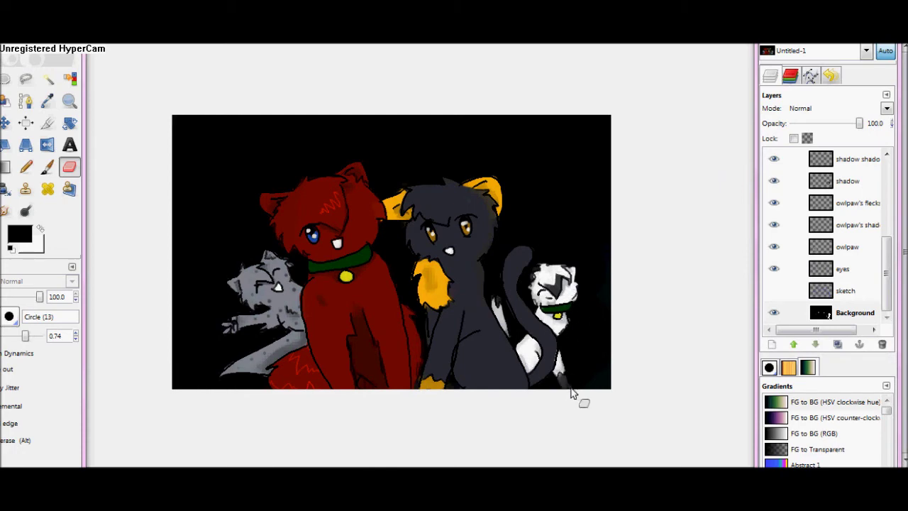
pyautogui.moveTo(858, 123); pyautogui.dragTo(832, 125)
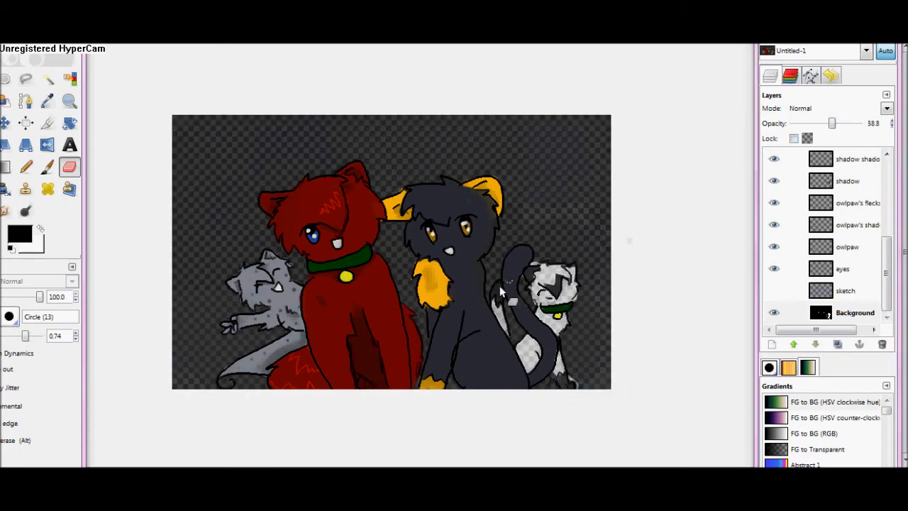
pyautogui.hotkey('ctrl', 'z')
# Step: Create a transparent layer named sparks directly above the Background layer
pyautogui.hotkey('ctrl', 'shift', 'n')
pyautogui.write('sparks')
pyautogui.press('Return')
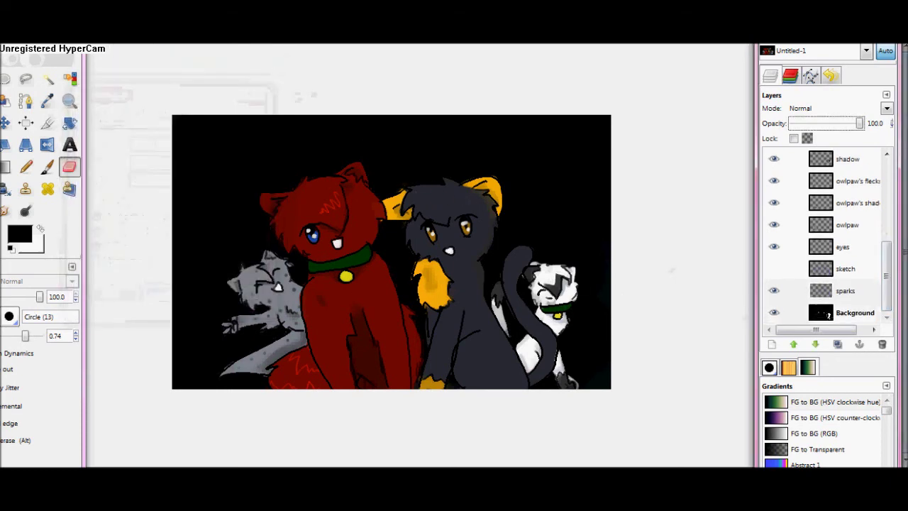
# Step: Render a red Supernova with radius 20 and 100 spokes on the sparks layer behind the red cat's raised ear
pyautogui.click(216, 44)
pyautogui.moveTo(281, 127)
pyautogui.click(418, 177)
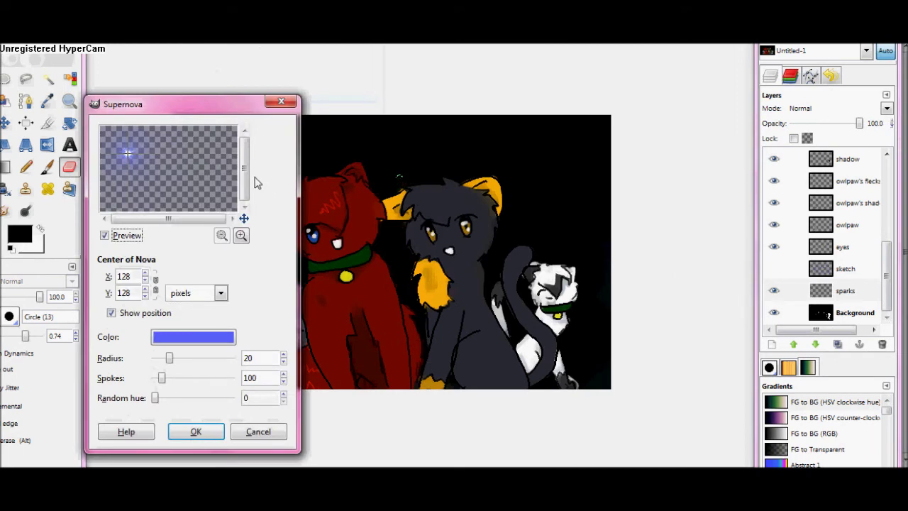
pyautogui.click(204, 336)
pyautogui.click(153, 228)
pyautogui.click(136, 230)
pyautogui.click(260, 385)
pyautogui.moveTo(164, 157); pyautogui.dragTo(156, 143)
pyautogui.click(202, 432)
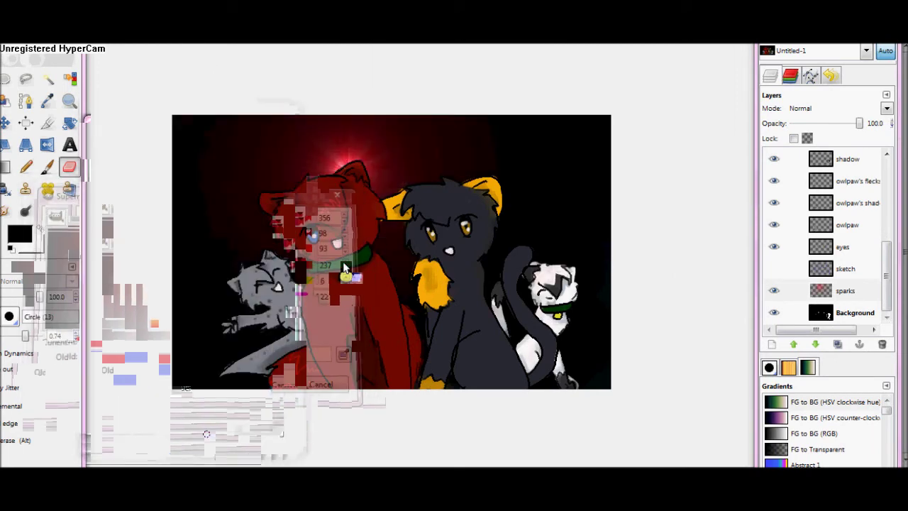
# Step: Render a blue Supernova with radius 20 and 100 spokes just above the left kitten's head
pyautogui.click(216, 44)
pyautogui.moveTo(333, 139)
pyautogui.click(419, 191)
pyautogui.click(40, 79)
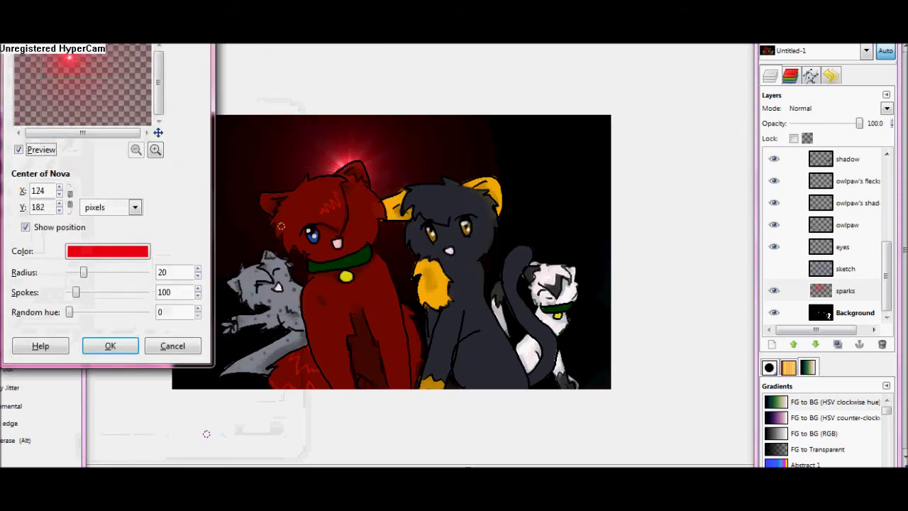
pyautogui.click(108, 250)
pyautogui.click(107, 177)
pyautogui.click(81, 154)
pyautogui.click(214, 302)
pyautogui.click(37, 82)
pyautogui.click(110, 346)
# Step: Render an orange Supernova centred at X 425, Y 172 with radius 20 and 100 spokes behind the dark cat
pyautogui.click(215, 46)
pyautogui.moveTo(333, 139)
pyautogui.click(417, 190)
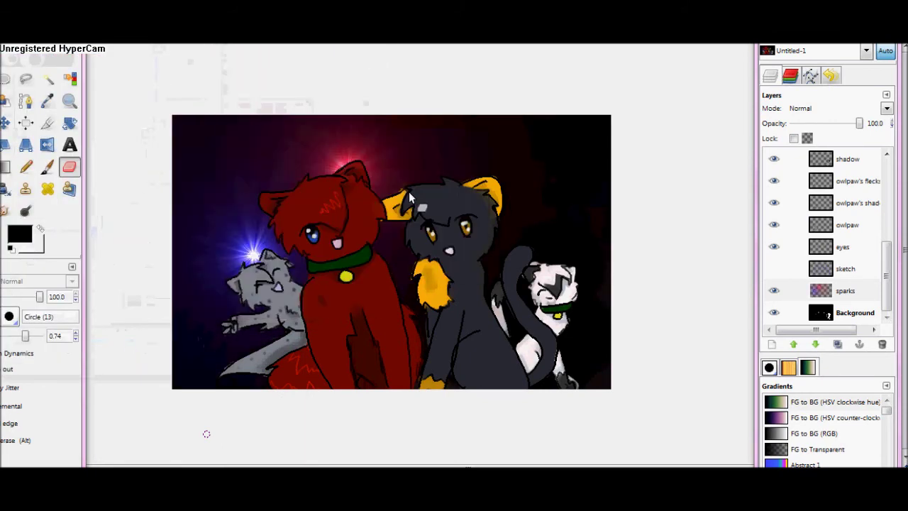
pyautogui.click(118, 86)
pyautogui.click(126, 268)
pyautogui.moveTo(109, 237); pyautogui.dragTo(108, 252)
pyautogui.click(214, 317)
pyautogui.click(122, 93)
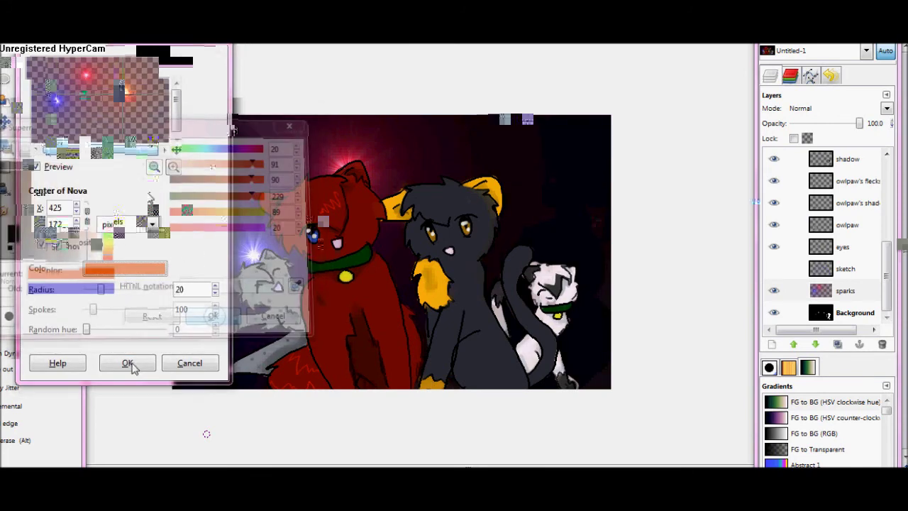
pyautogui.click(131, 364)
# Step: Render a green 098326 Supernova at X 553, Y 281 and erase the coloured glow over the right kitten
pyautogui.click(215, 46)
pyautogui.moveTo(333, 139)
pyautogui.click(416, 190)
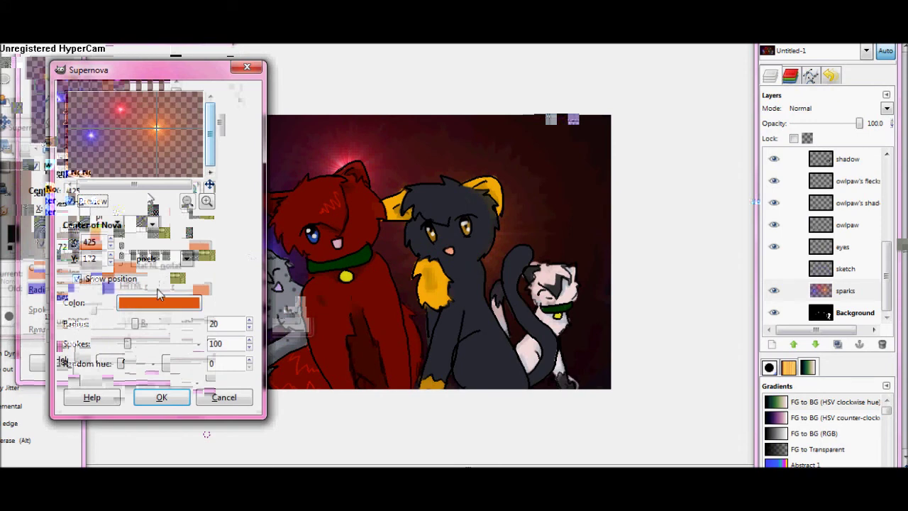
pyautogui.click(162, 300)
pyautogui.click(121, 259)
pyautogui.click(104, 245)
pyautogui.click(226, 350)
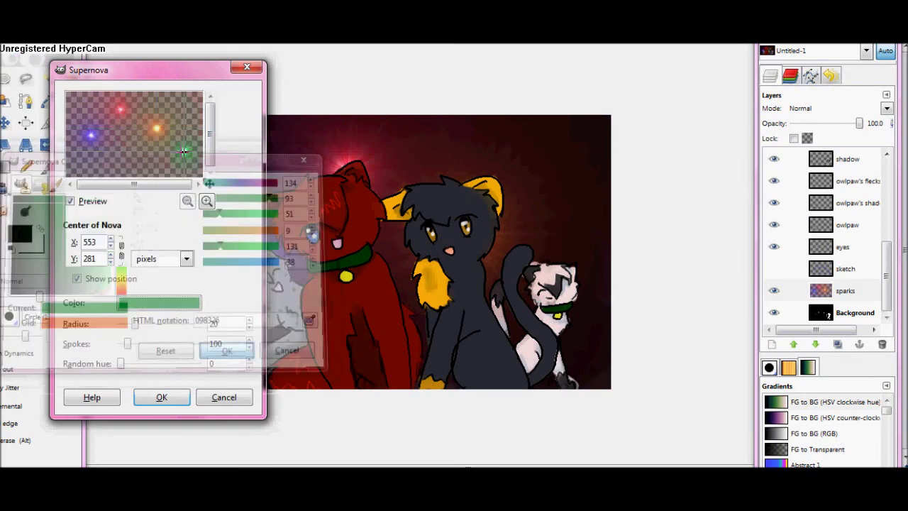
pyautogui.click(170, 399)
pyautogui.moveTo(541, 298)
pyautogui.mouseDown()
pyautogui.moveTo(552, 288)
pyautogui.moveTo(557, 368)
pyautogui.mouseUp()
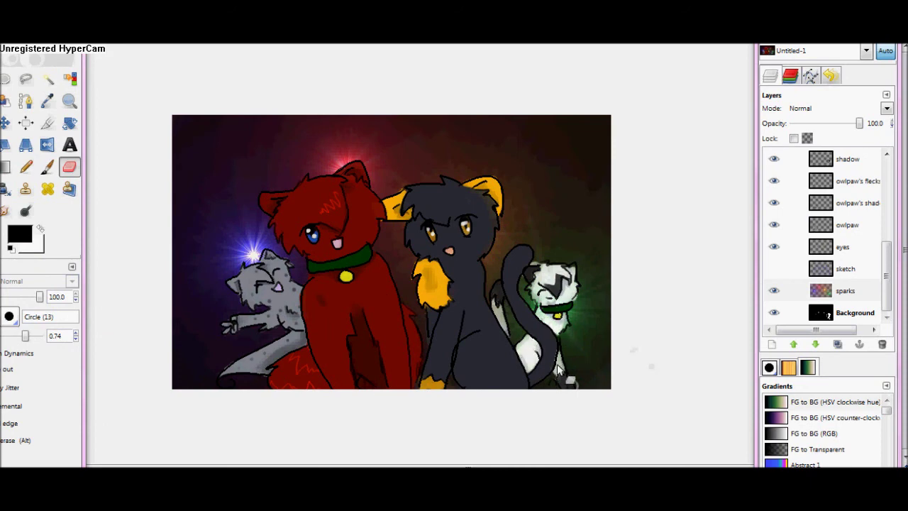
# Step: Handwrite and underline owlpaw, cherrytail, bloodheart and shadow beside the matching cats with a black Circle (01) pencil at scale 1.61
pyautogui.click(25, 166)
pyautogui.moveTo(220, 222); pyautogui.dragTo(232, 208)
pyautogui.moveTo(264, 157); pyautogui.dragTo(271, 167)
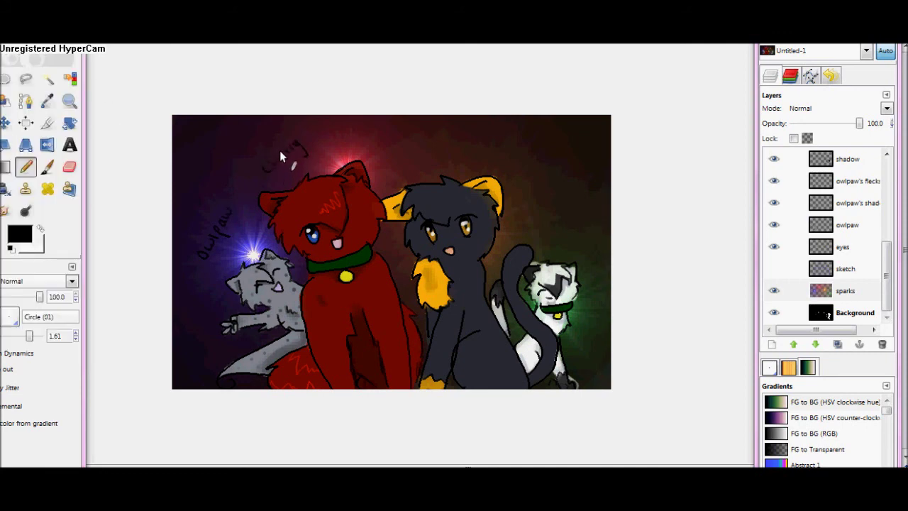
pyautogui.moveTo(392, 162); pyautogui.dragTo(471, 132)
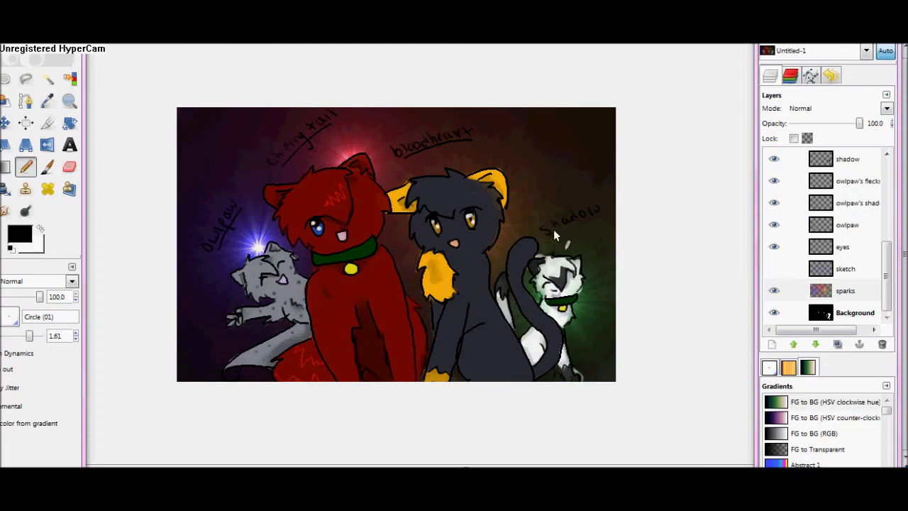
pyautogui.press('F2')
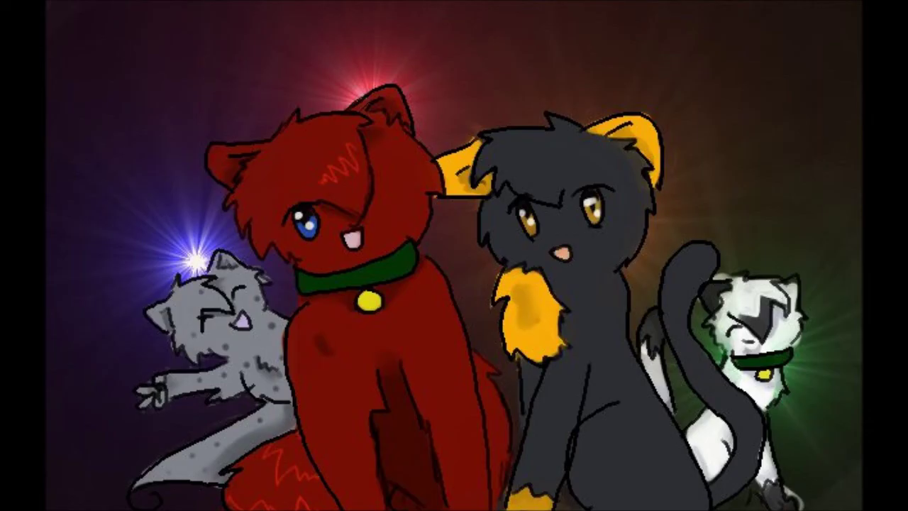